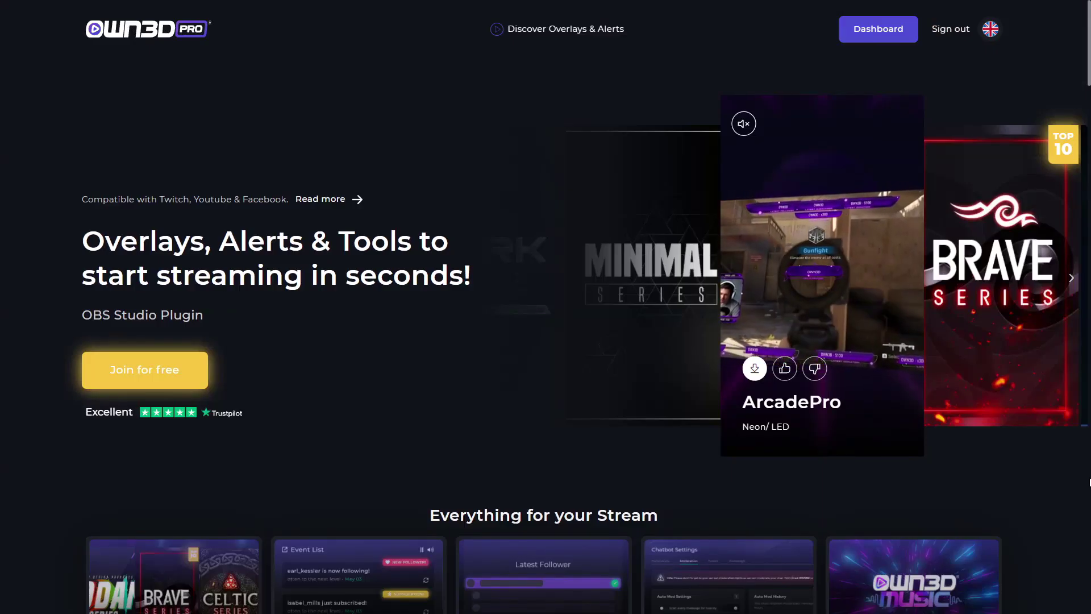
Browse the full OWN3D Pro overlay catalogue and open the Xmas overlay's details.
scroll(1090, 483, down, 3)
scroll(1090, 483, down, 4)
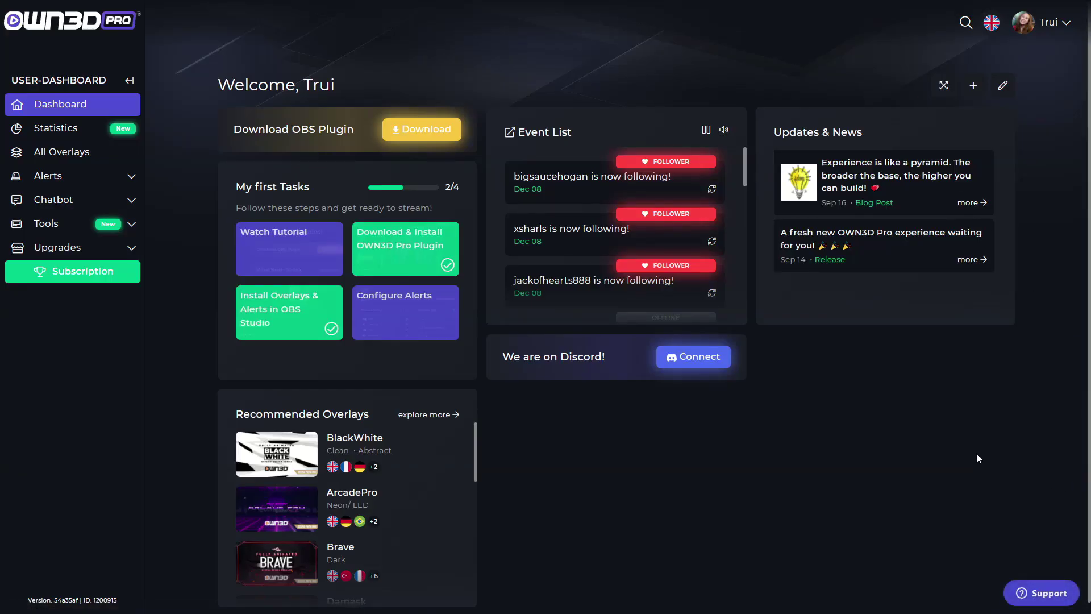
click(61, 152)
scroll(617, 307, down, 10)
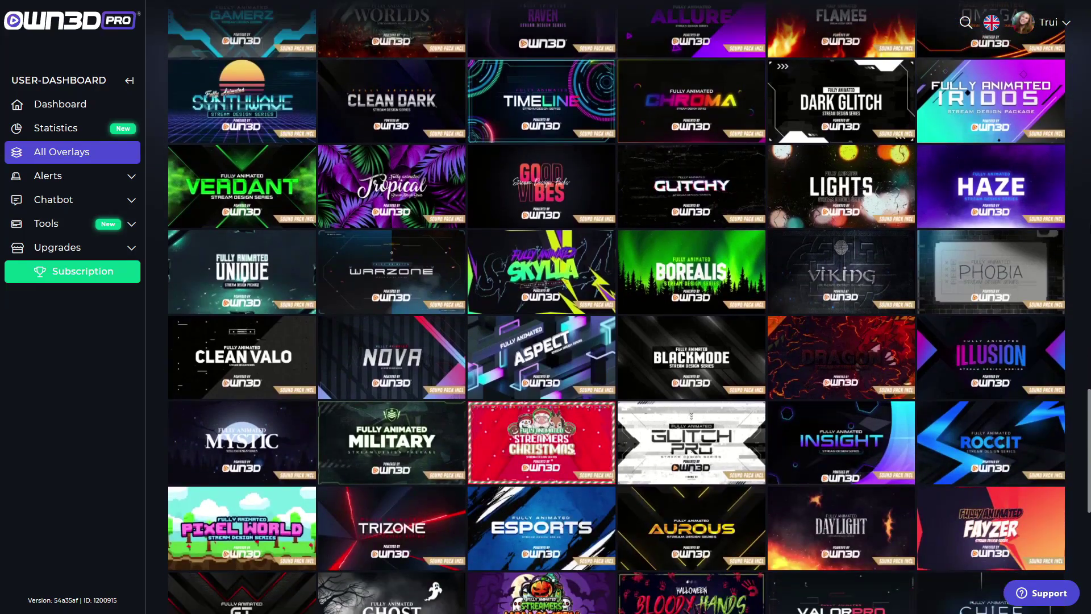
scroll(616, 307, down, 7)
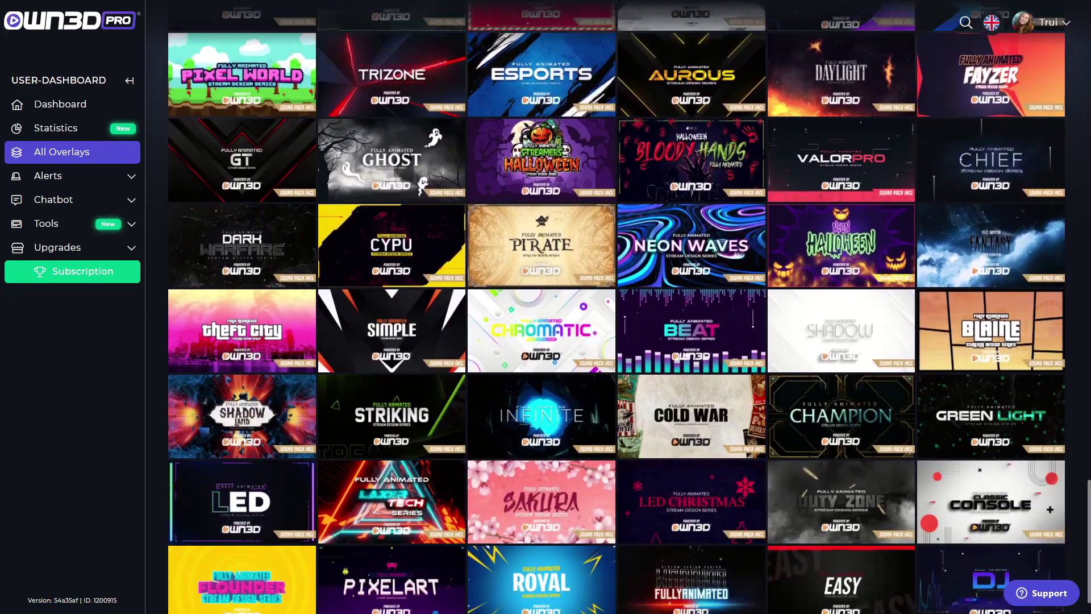
scroll(957, 306, down, 3)
click(957, 306)
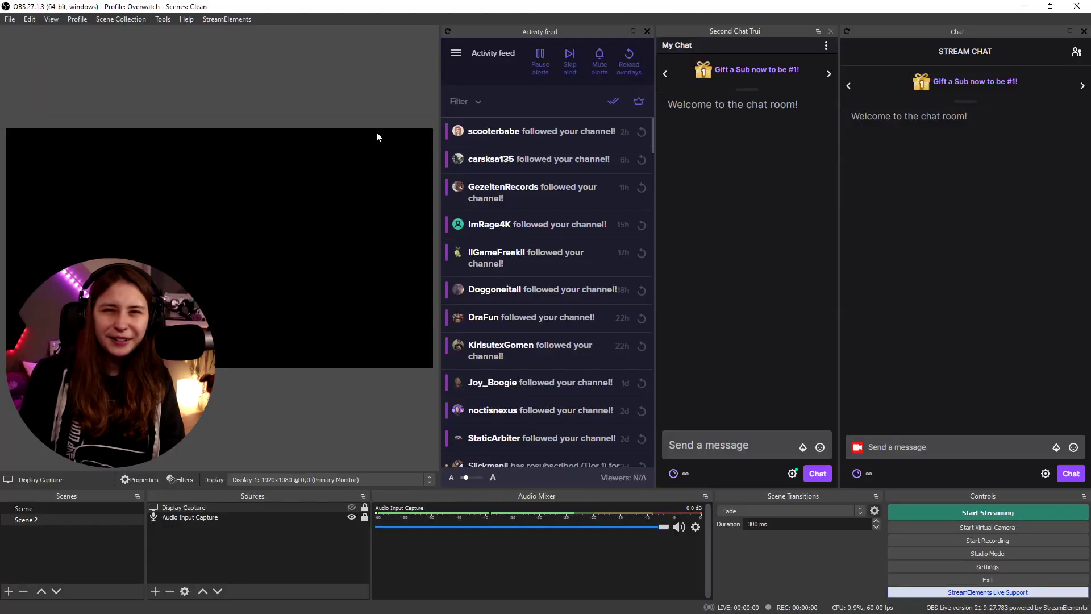
Close the activity feed and chat docks so the preview canvas fills the window.
click(648, 30)
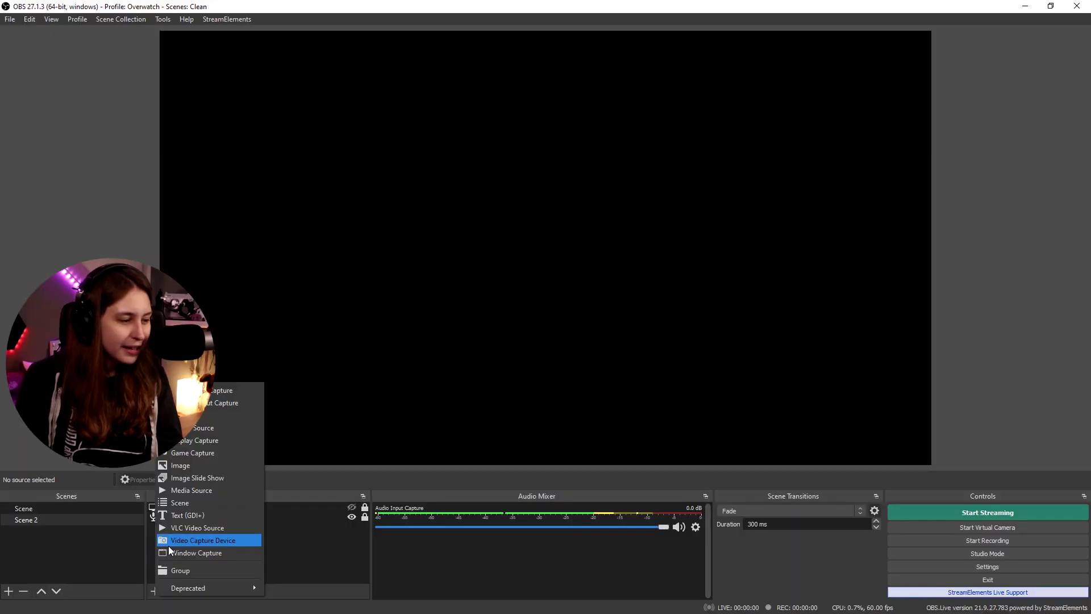
Add a C920 Video Capture Device with a custom 1920x1080 resolution.
click(170, 543)
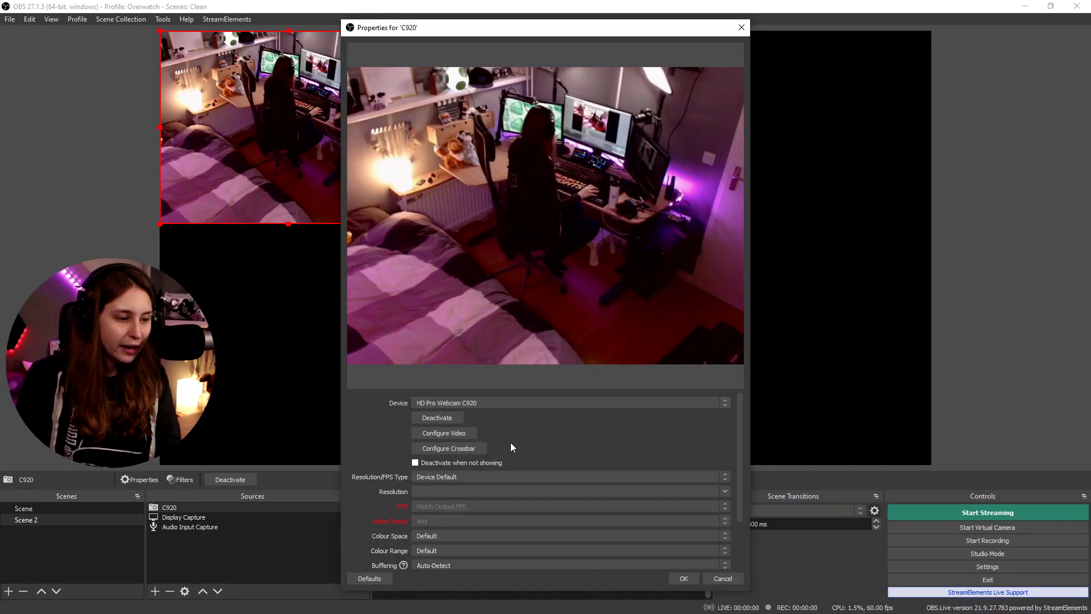
drag(533, 29, 708, 36)
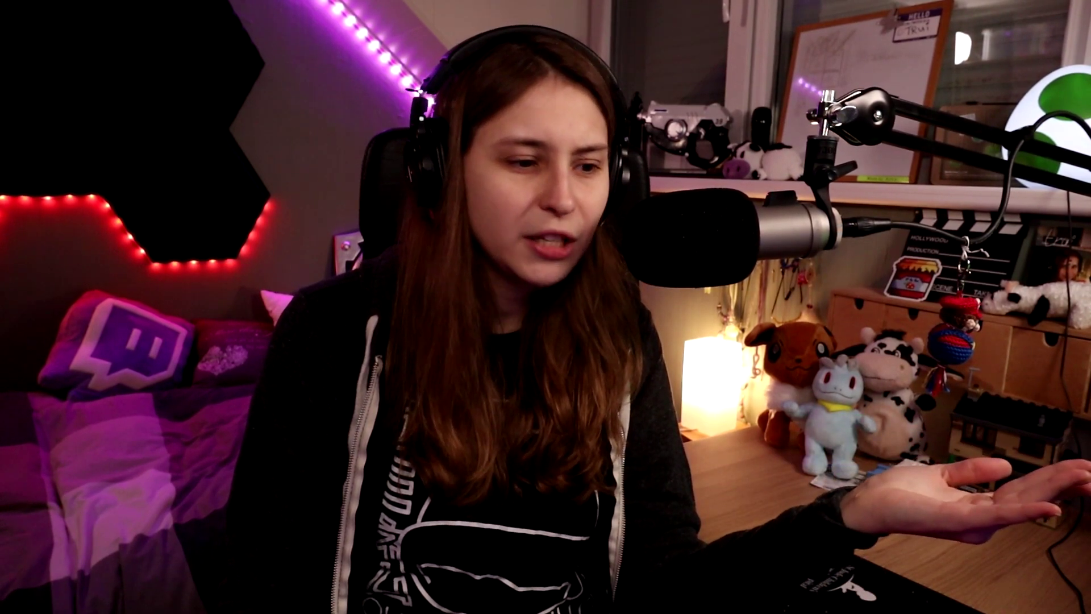
click(803, 493)
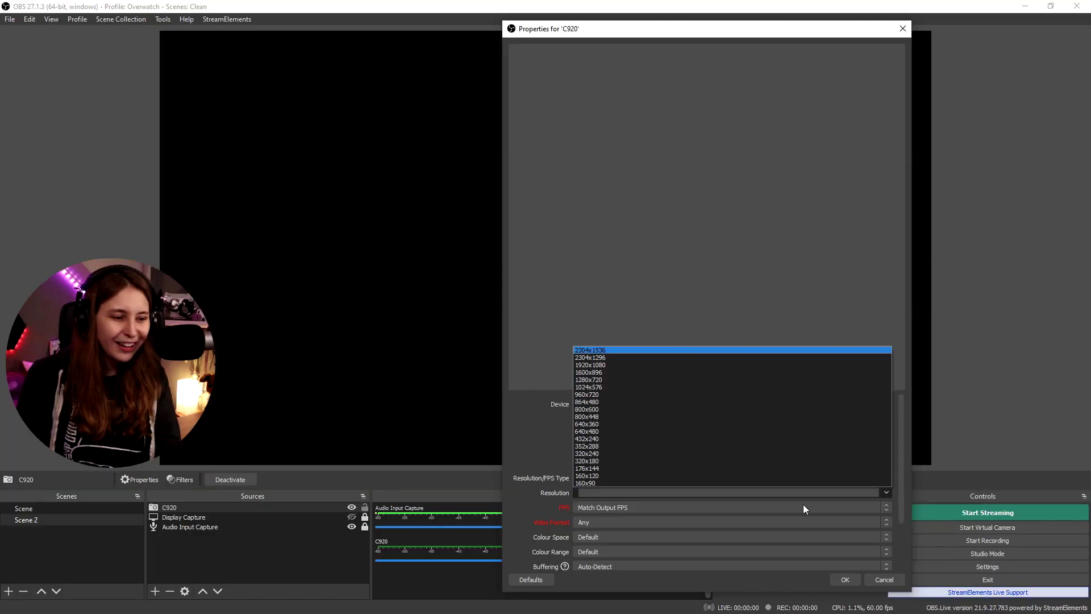
click(623, 364)
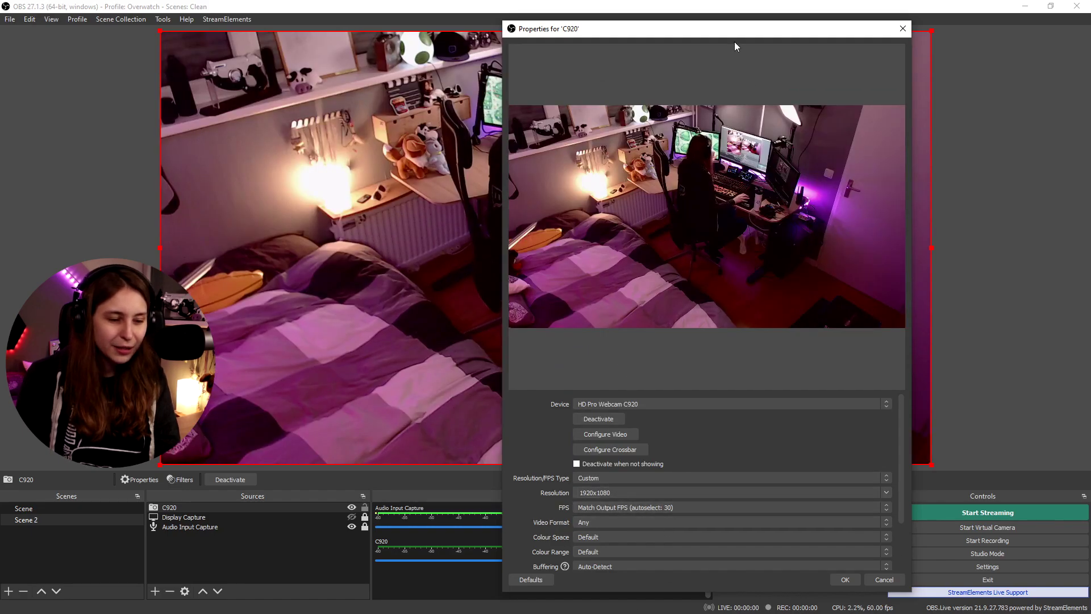
mouse_move(735, 43)
mouse_down()
mouse_move(957, 110)
mouse_move(728, 306)
mouse_move(740, 49)
mouse_up()
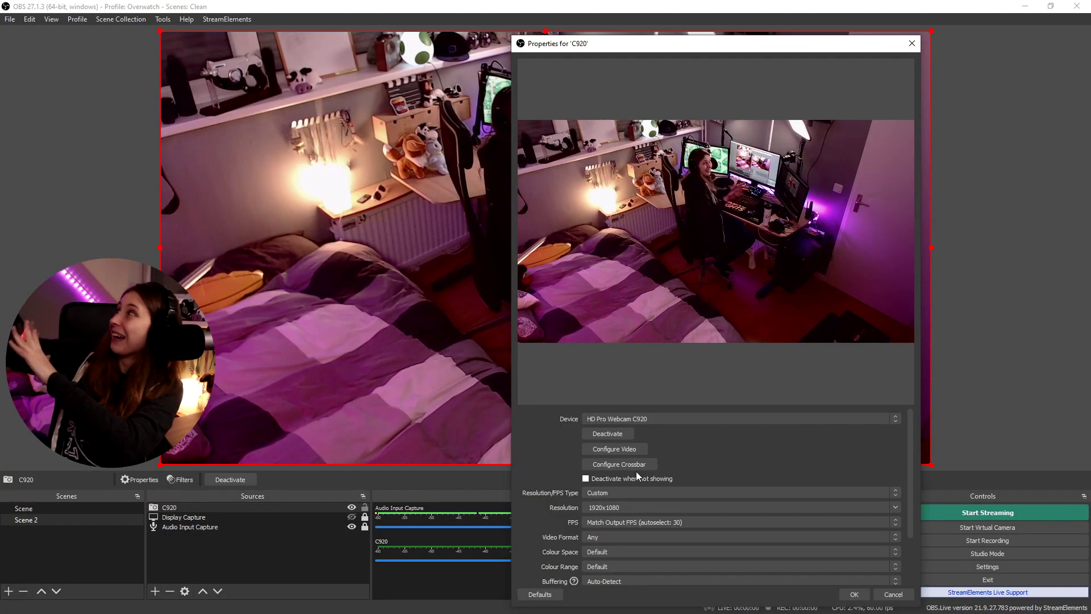
click(852, 597)
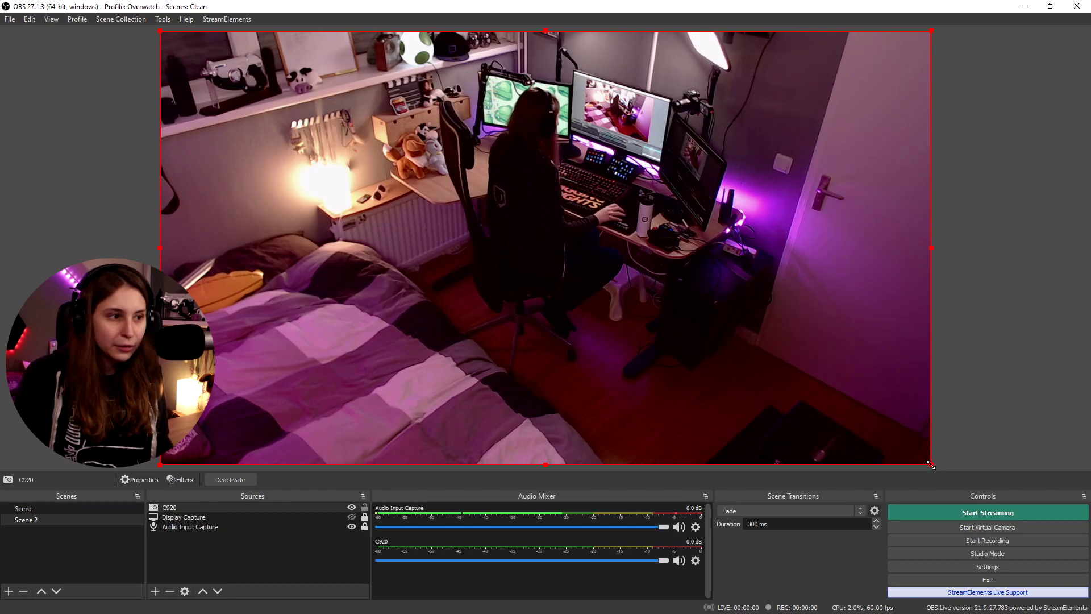
Shrink the C920 webcam to a small box near the upper-left and crop a sliver off its right edge.
drag(931, 465, 449, 184)
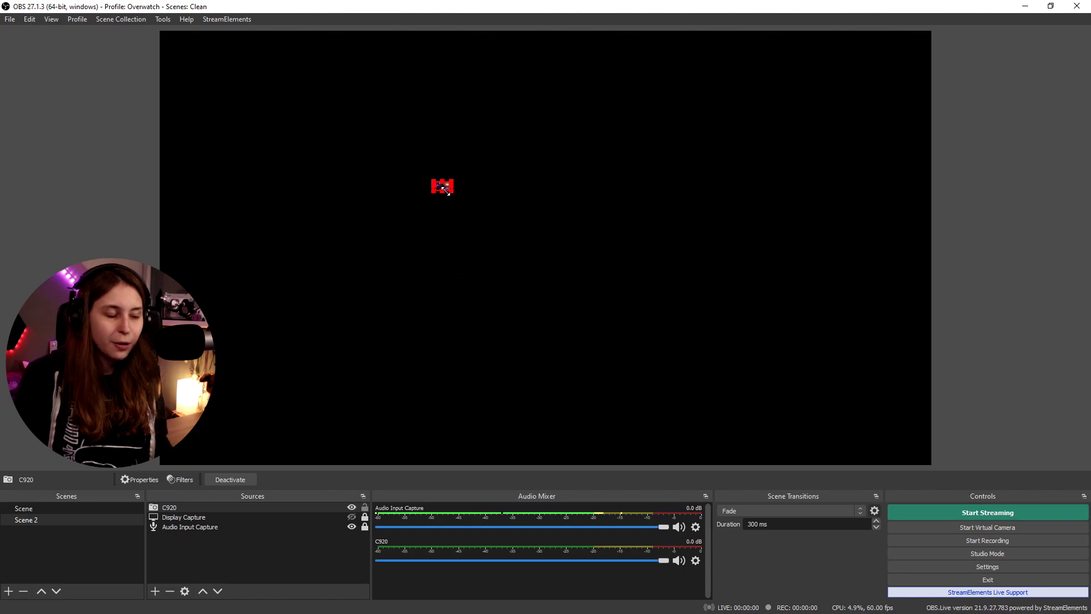
drag(646, 286, 1080, 483)
drag(881, 347, 530, 183)
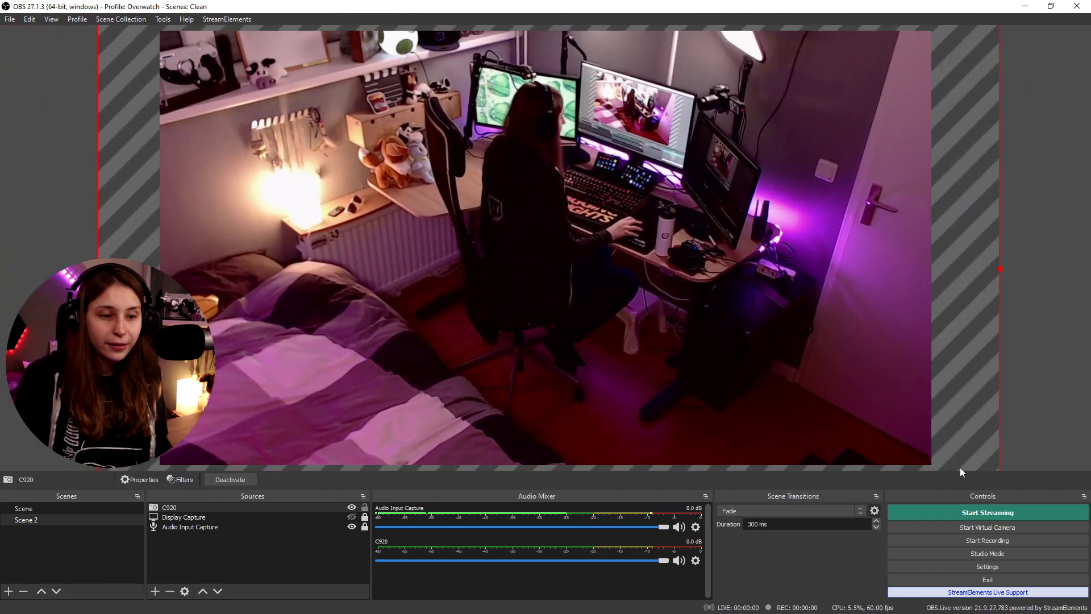
drag(884, 395, 728, 260)
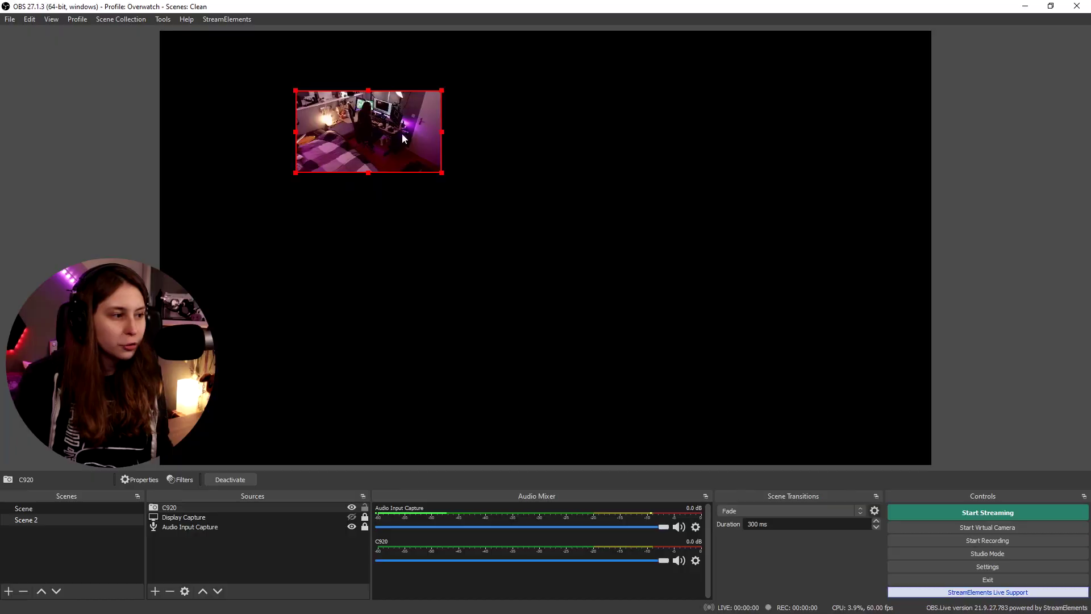
drag(401, 133, 305, 216)
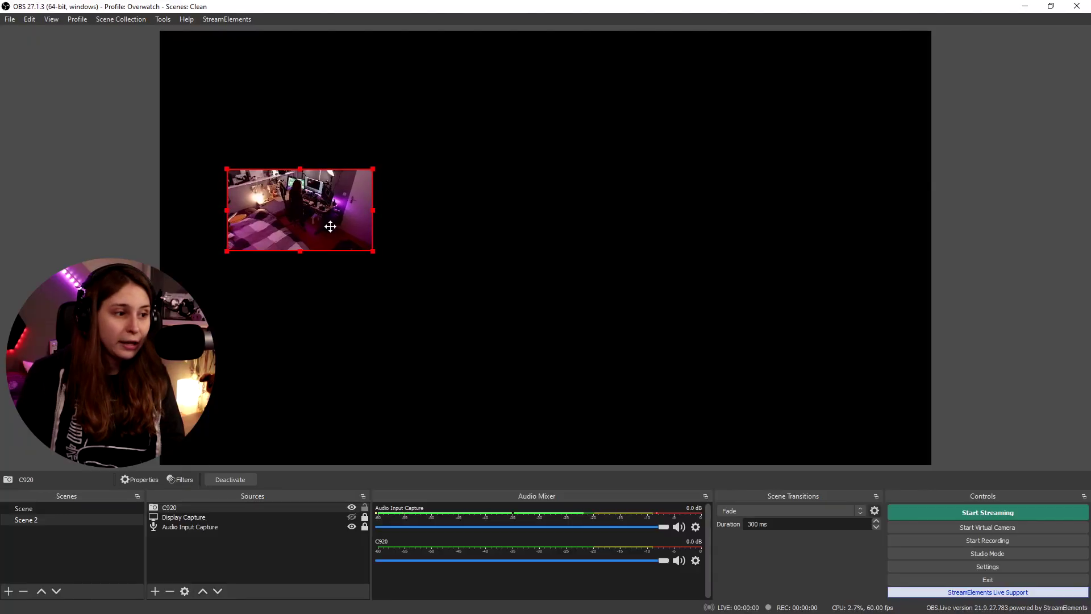
drag(330, 226, 455, 250)
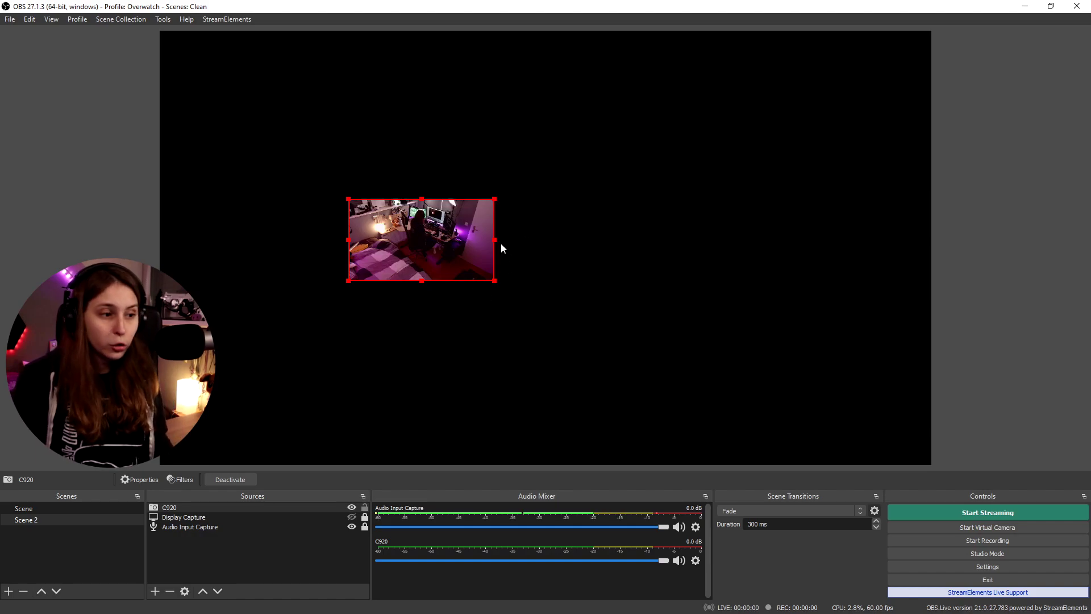
drag(494, 240, 480, 236)
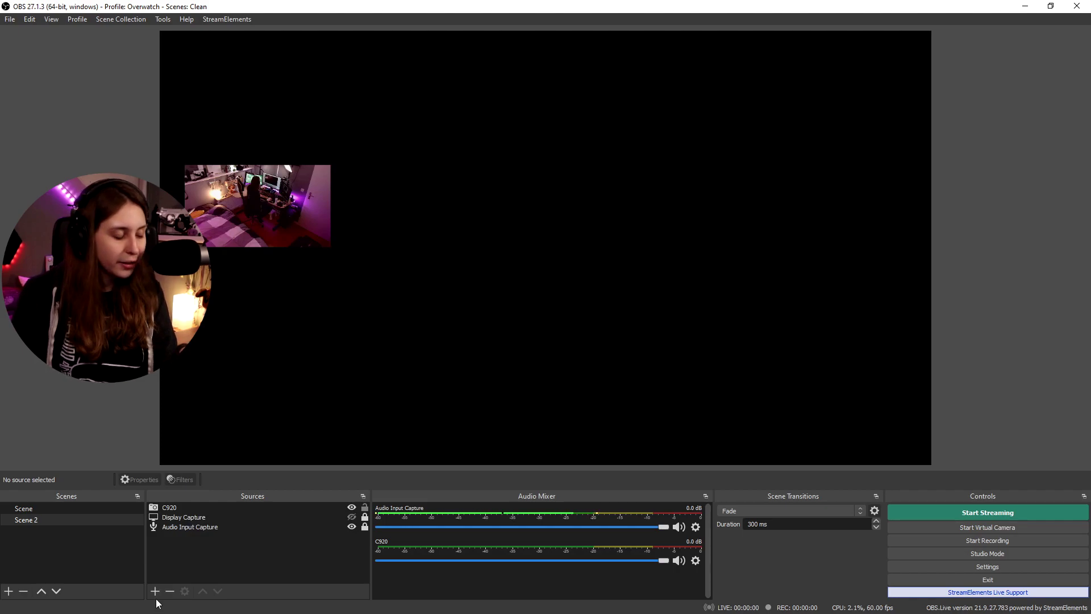
Add Display Capture 2 capturing Display 1 and move C920 above it in the source order.
click(154, 591)
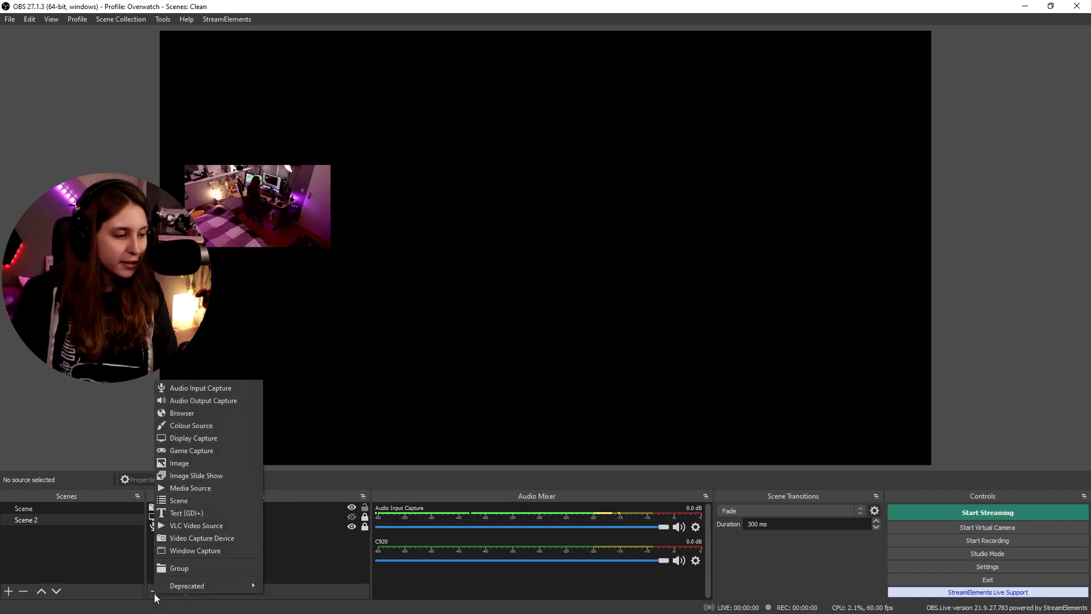
click(181, 441)
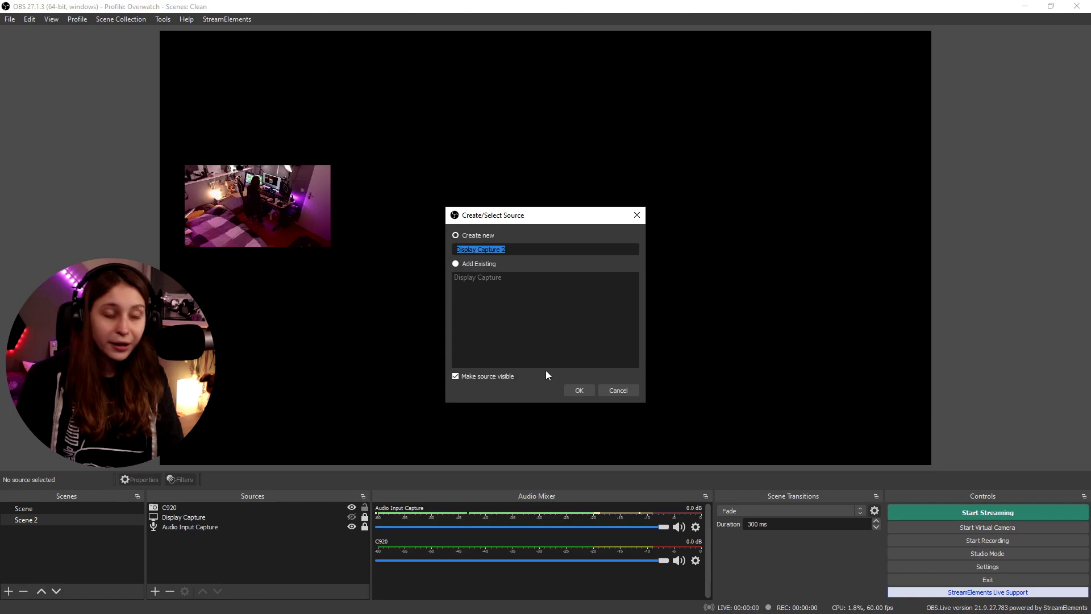
click(575, 390)
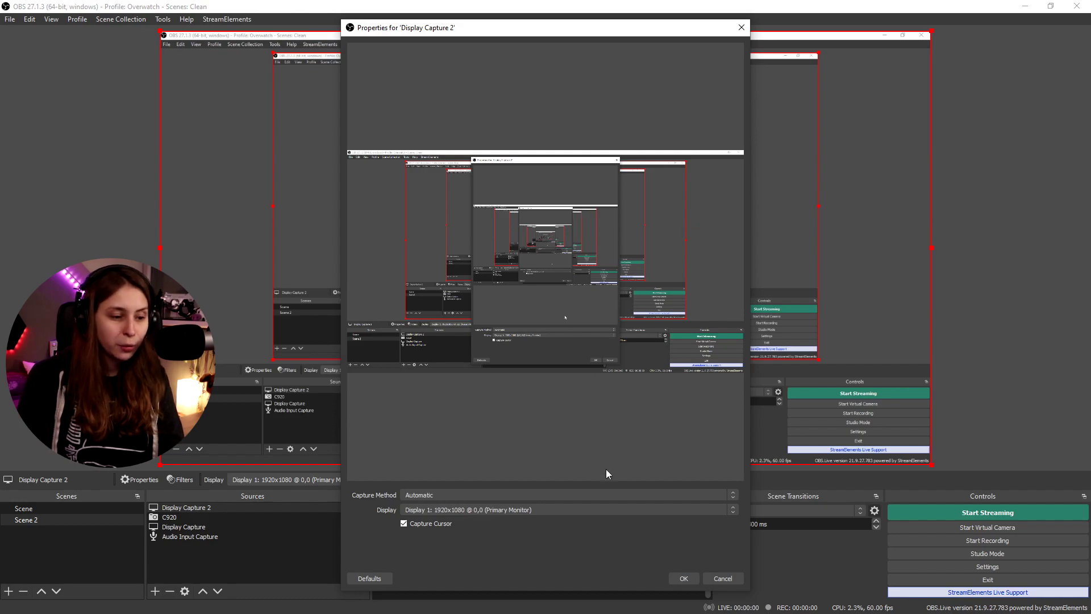
click(540, 510)
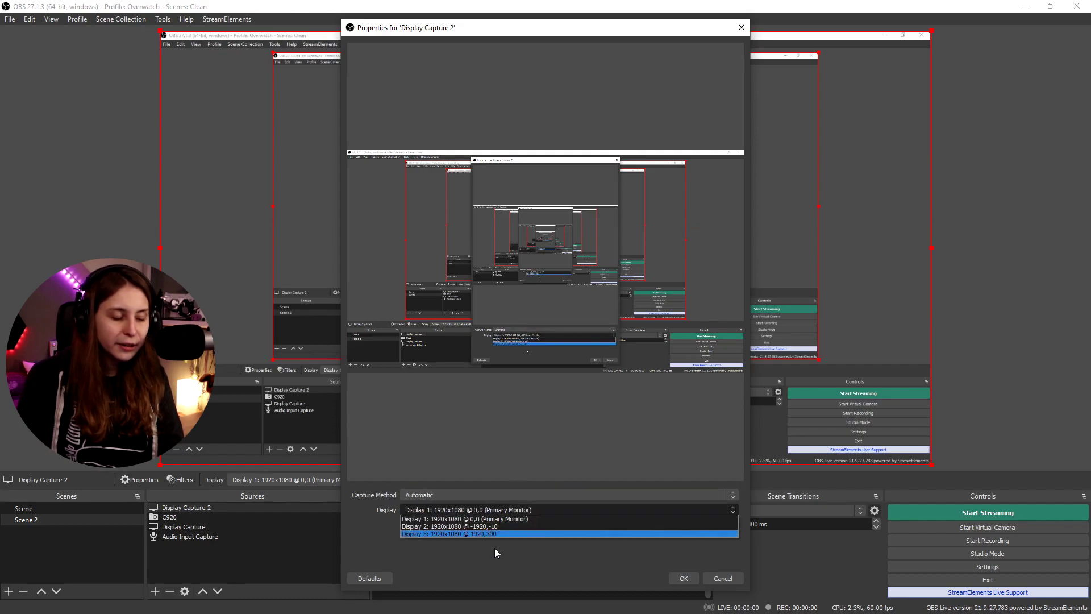
click(523, 519)
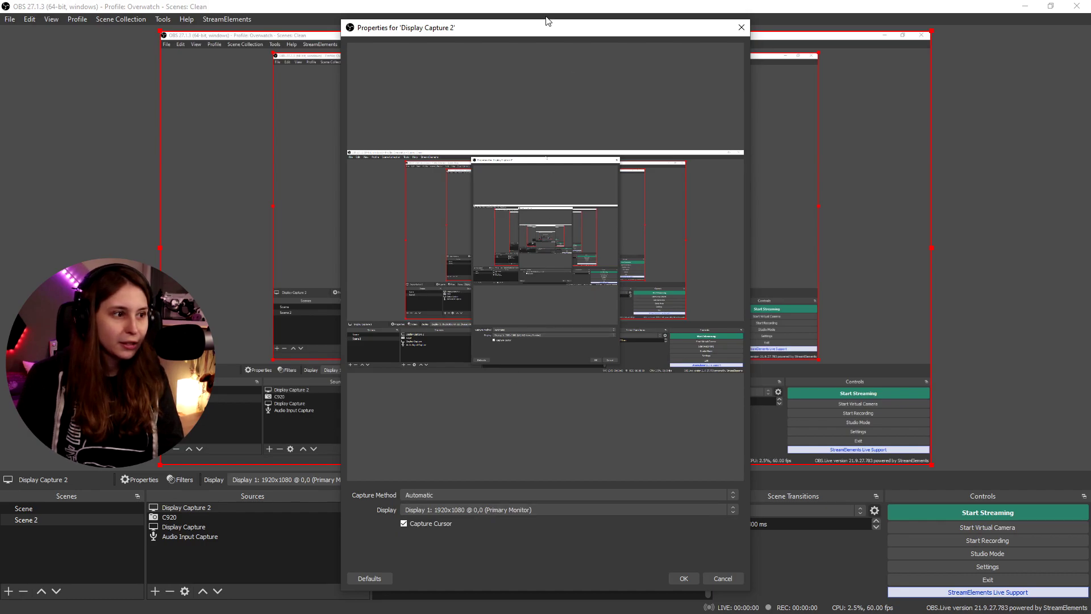
drag(549, 26, 609, 88)
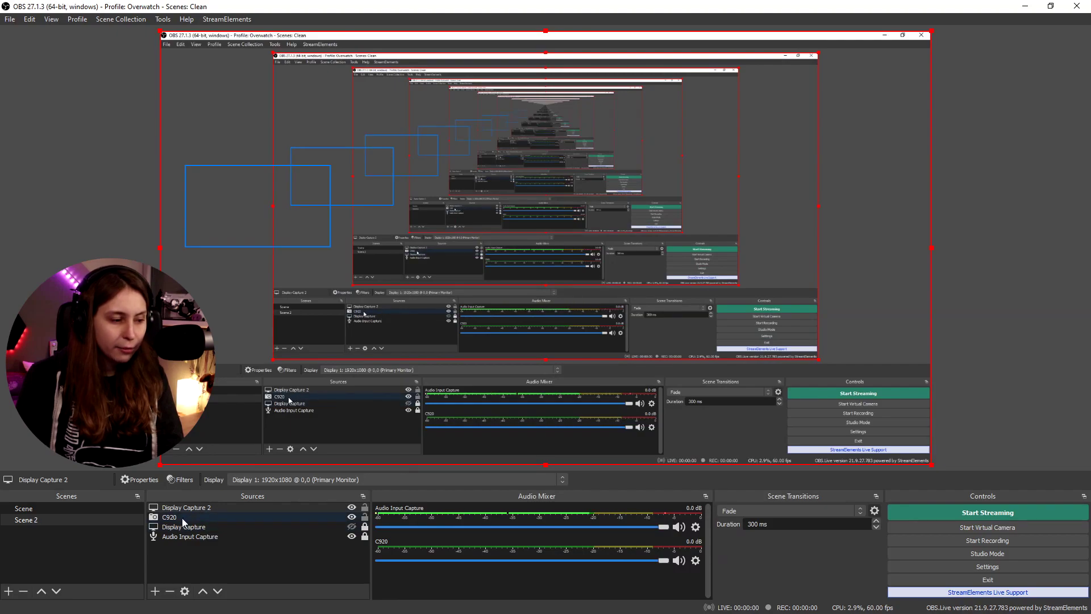
drag(179, 517, 191, 503)
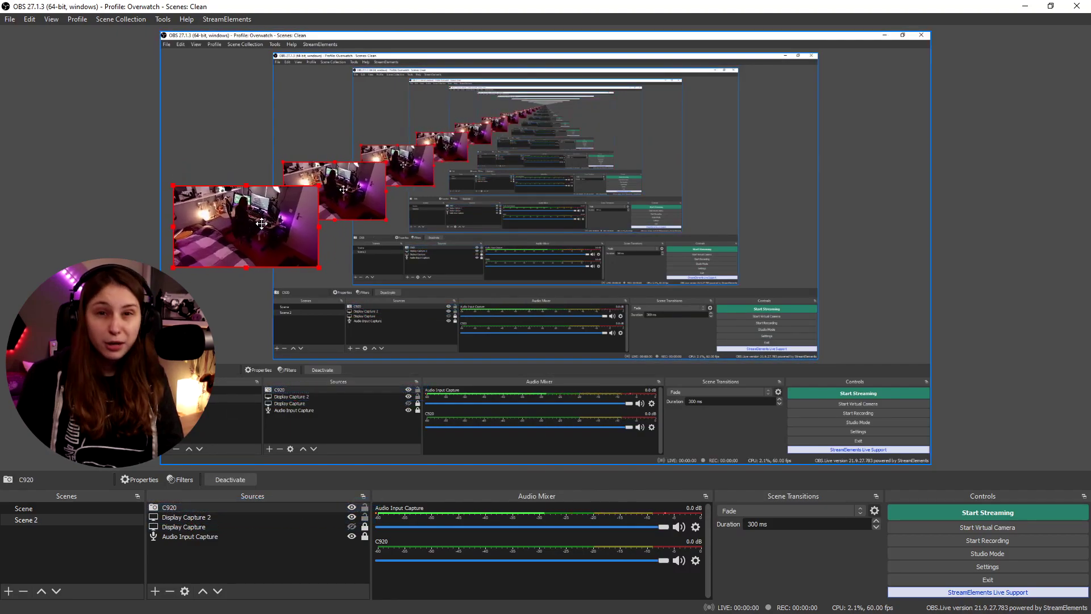
drag(261, 223, 264, 220)
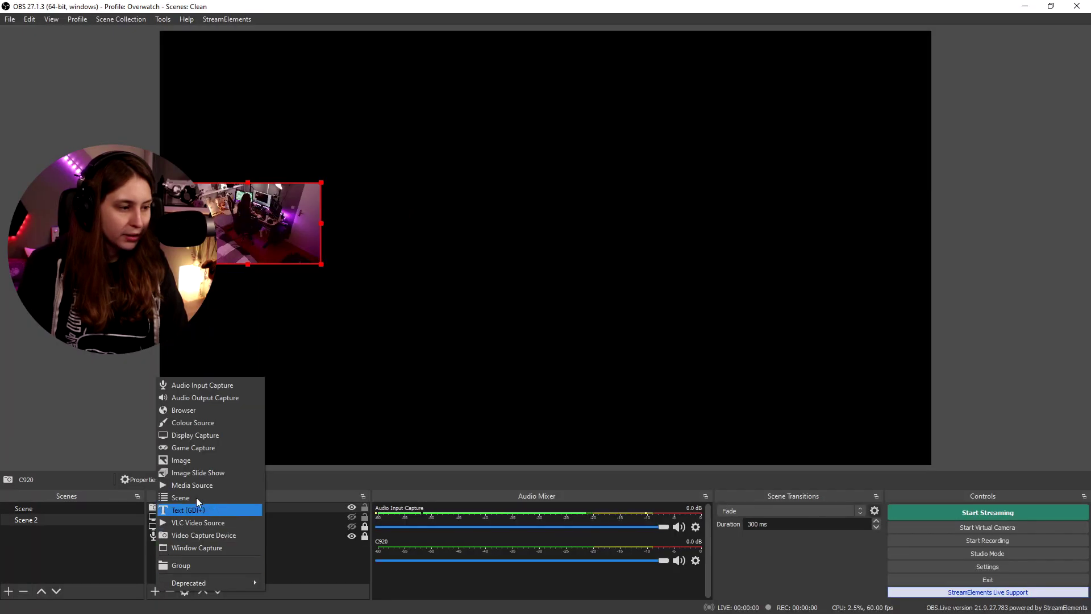
Create a Game Capture source named 'Evil Genius 2'.
click(230, 449)
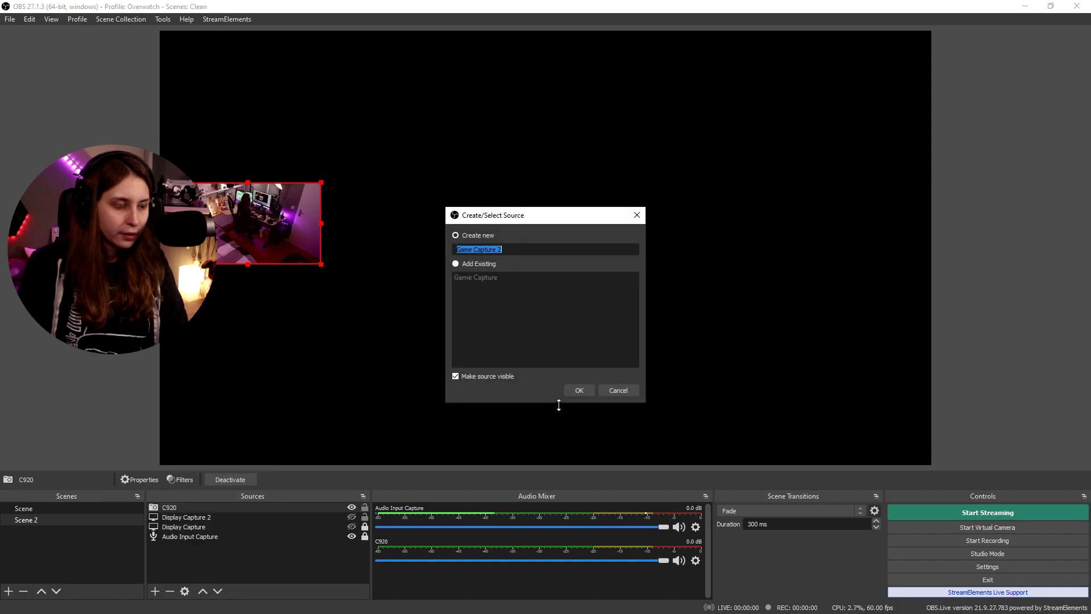
text(Evil GH)
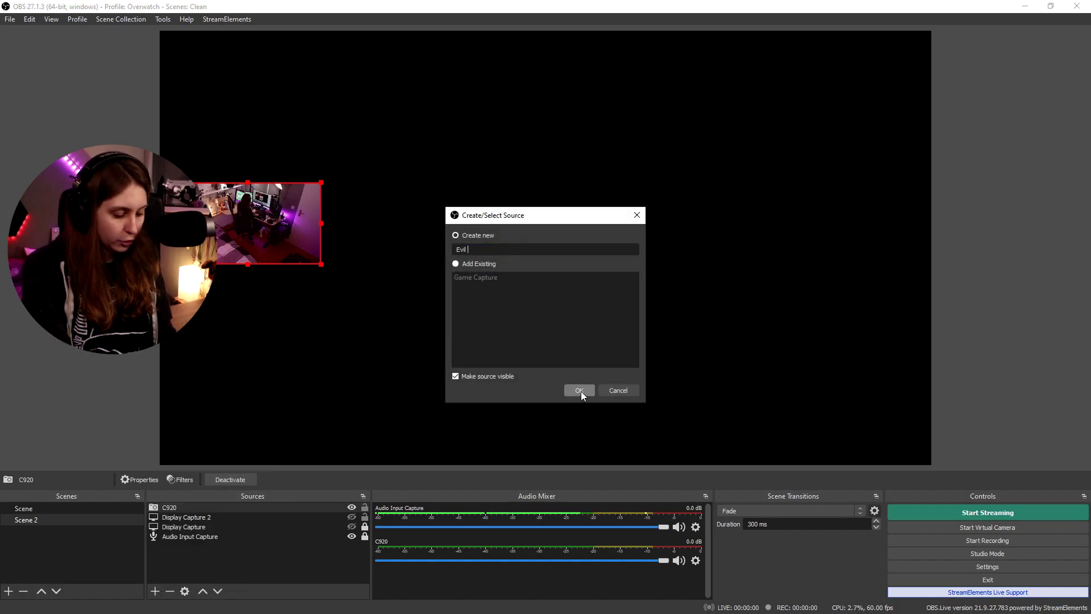
key(BackSpace)
key(BackSpace)
text(Genius )
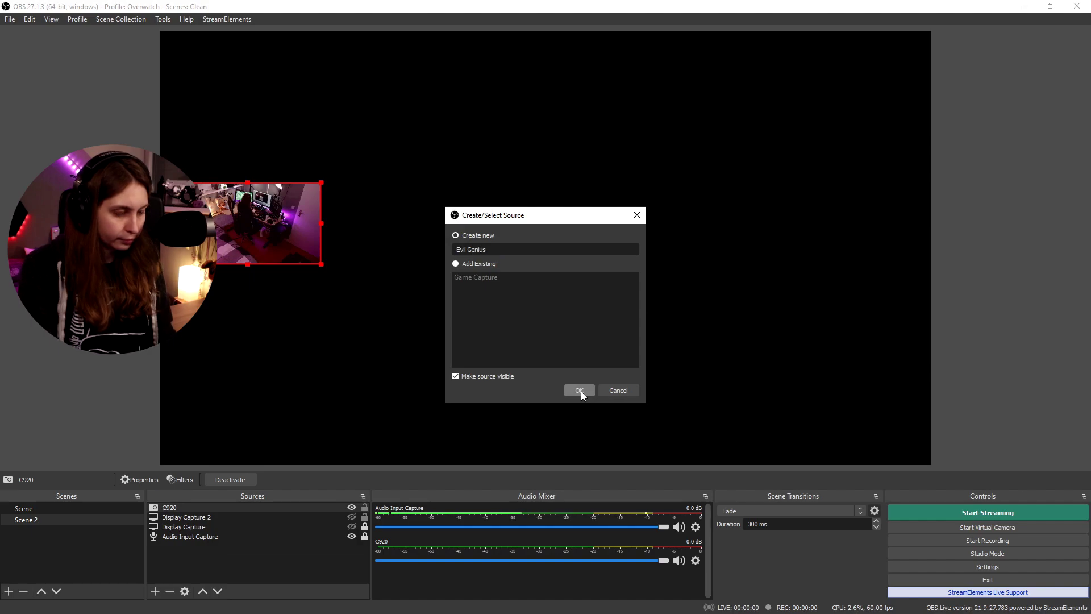
text(2)
click(581, 392)
click(422, 419)
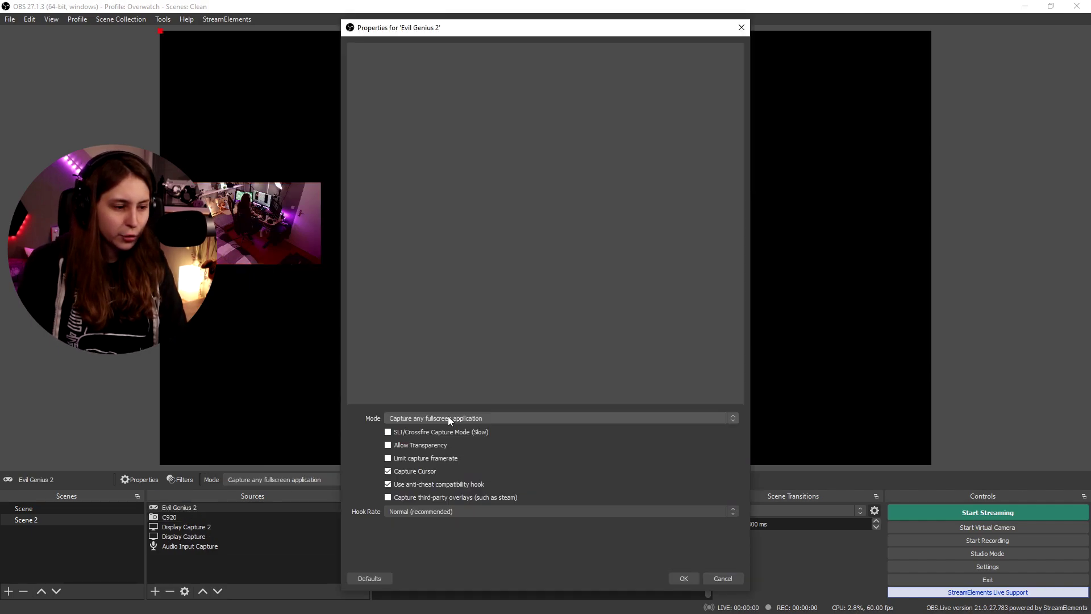
Set it to capture the Evil Genius 2 window specifically and layer C920 above it.
click(448, 419)
click(437, 436)
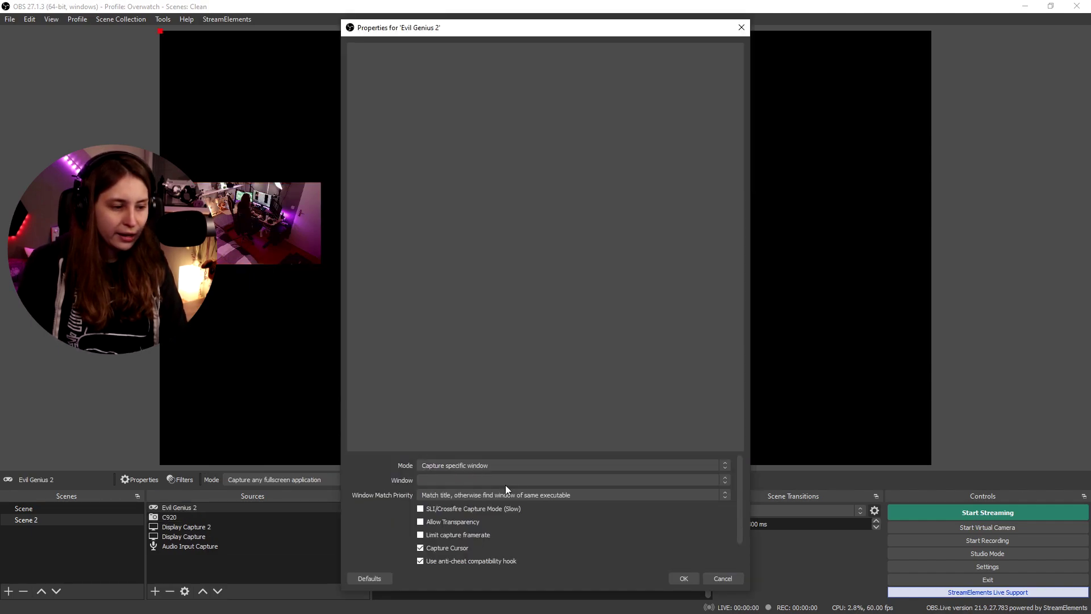
click(503, 480)
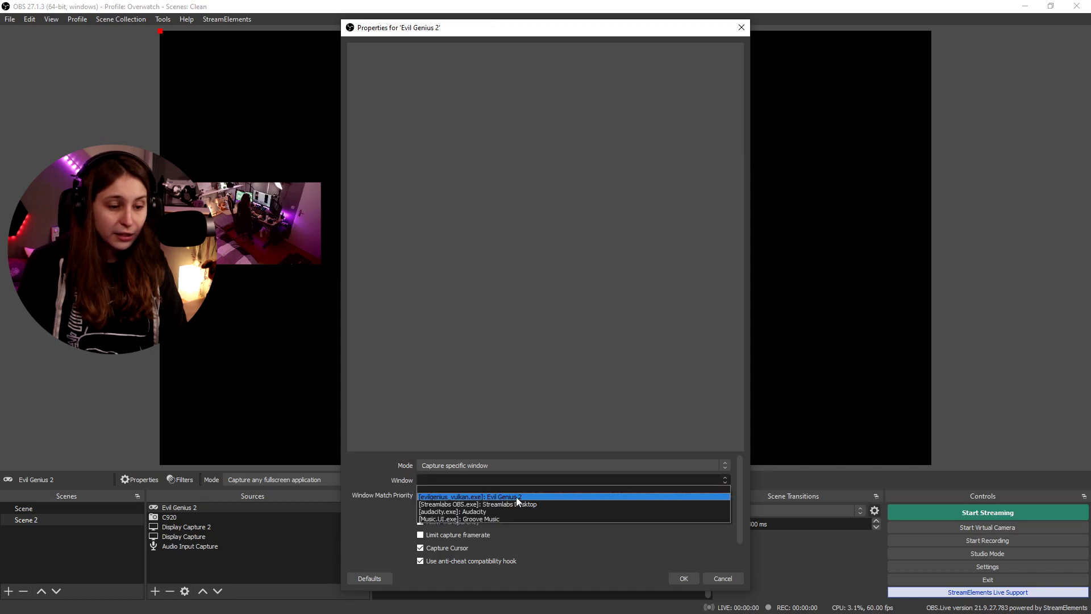
click(516, 496)
click(677, 578)
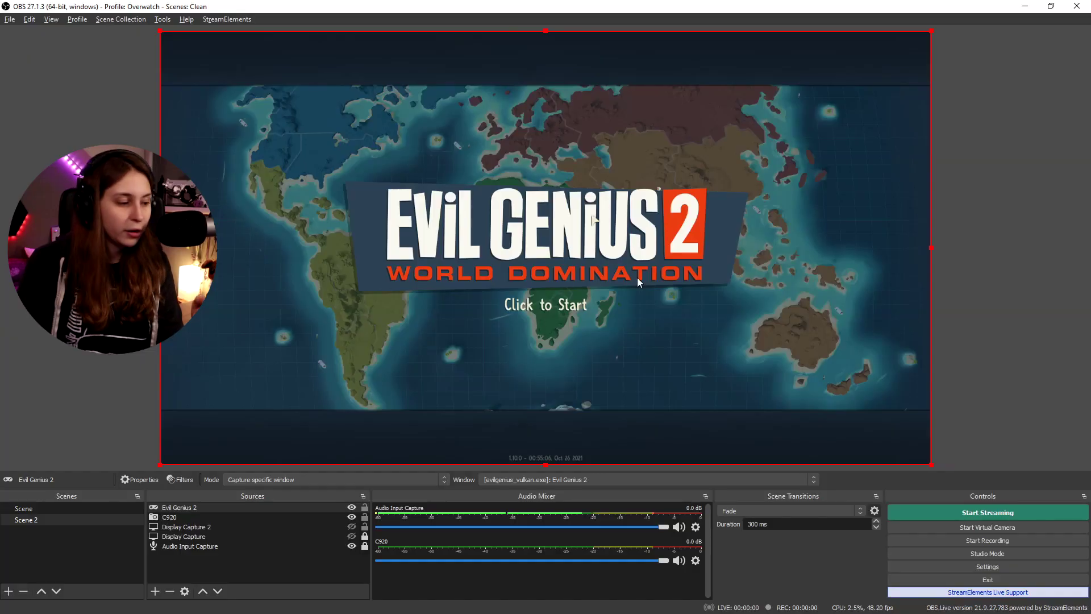
drag(174, 519, 179, 507)
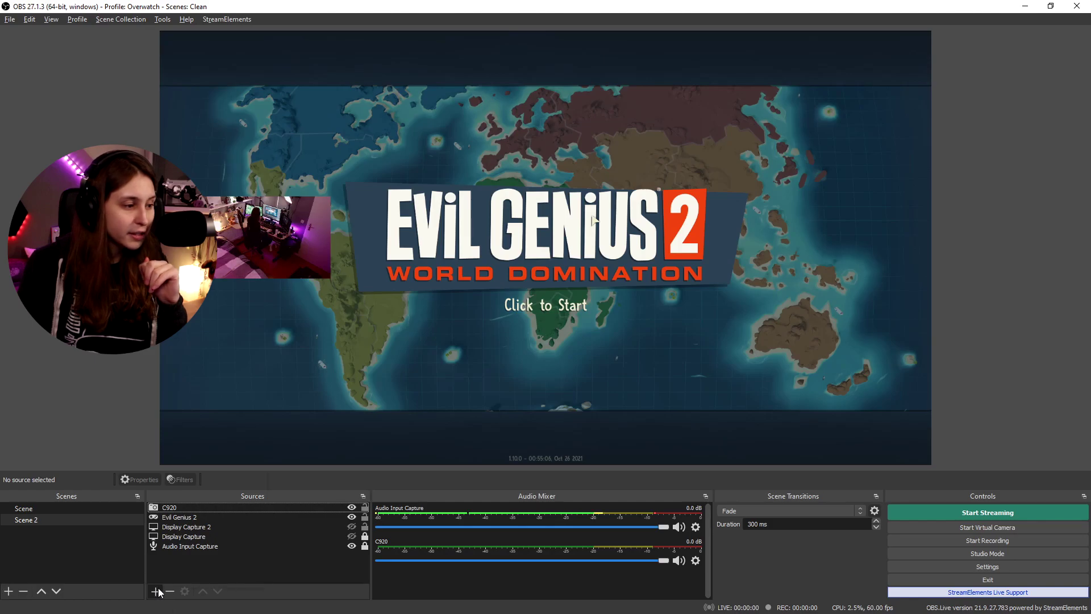
Add Audio Input Capture 2 from Wave Link Stream, then switch to the Wave Link mixer.
click(156, 592)
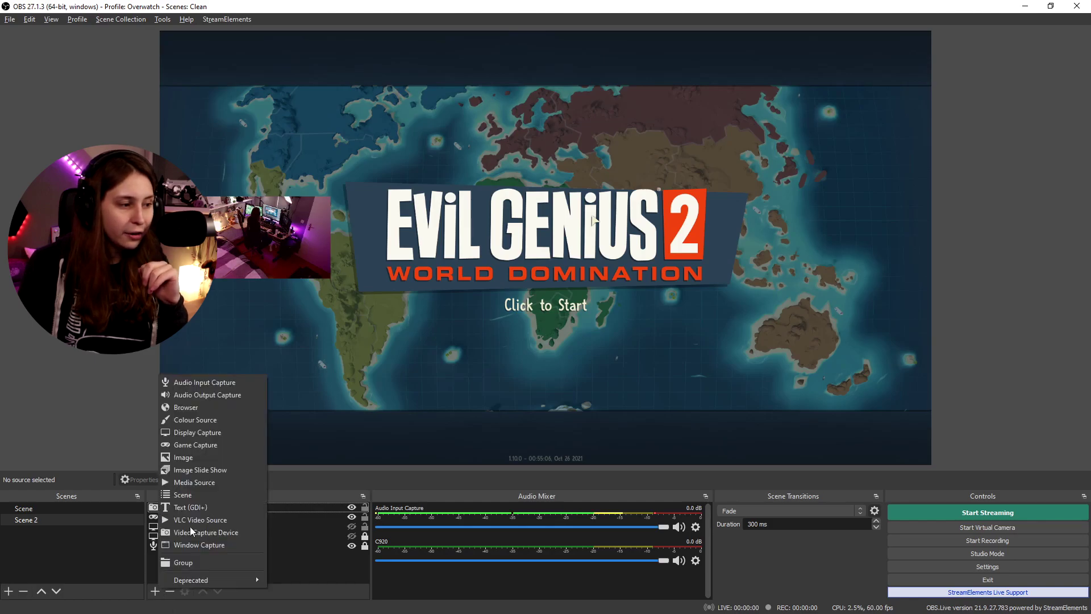
click(183, 395)
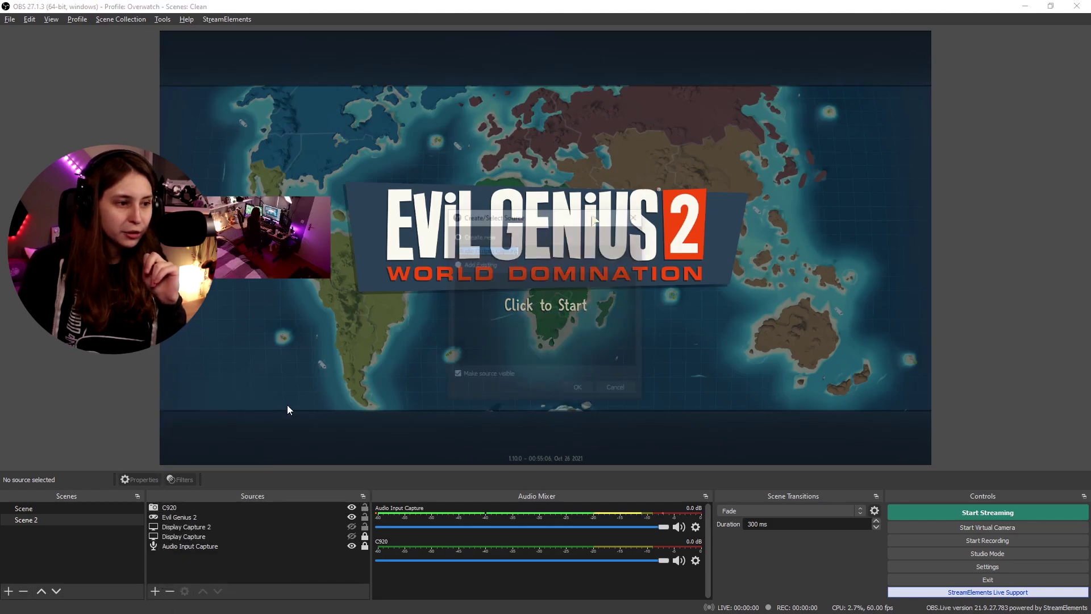
click(579, 390)
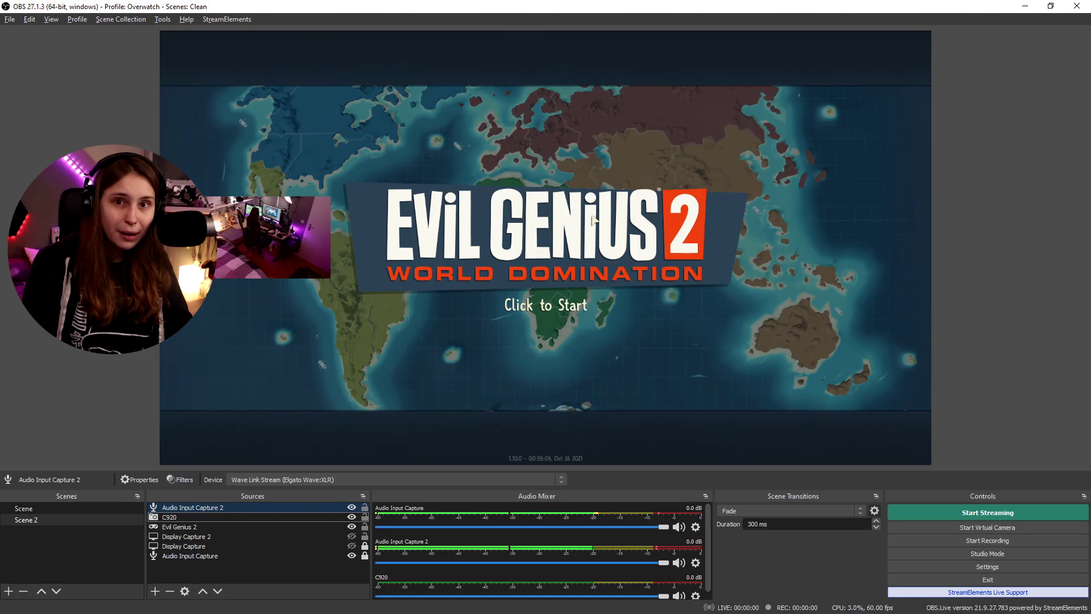
key(alt+Tab)
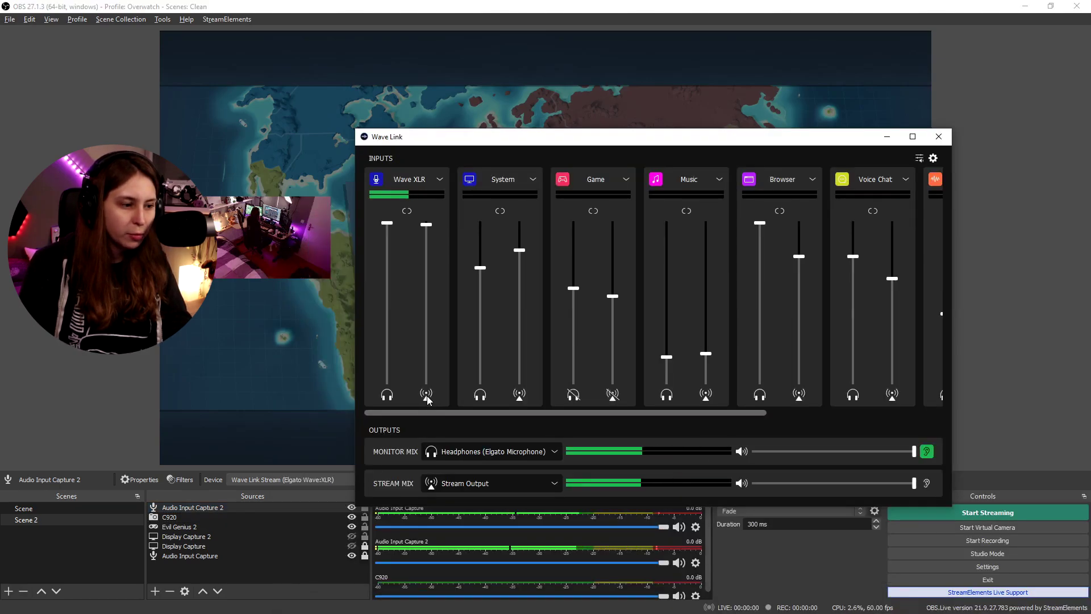
drag(584, 154, 584, 108)
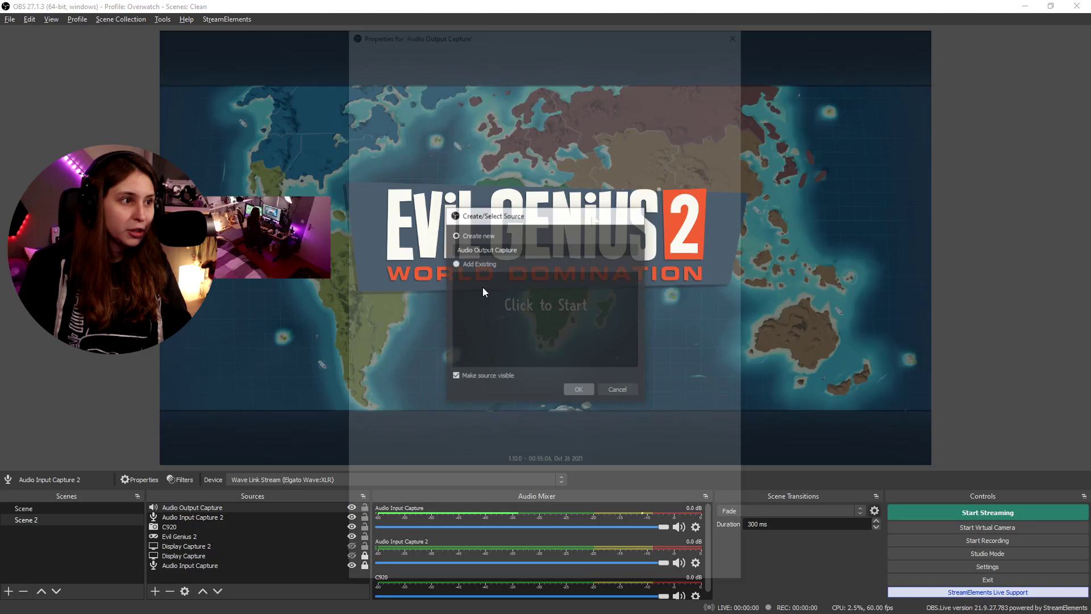
Add an Audio Output Capture with its device chosen, then add a Browser source.
key(Return)
click(486, 56)
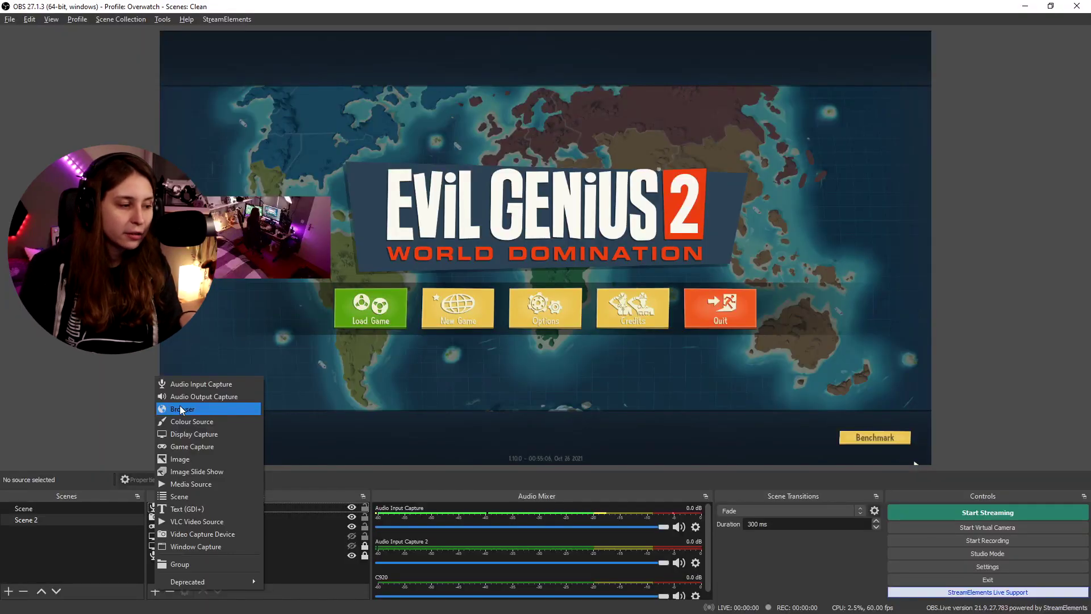
click(180, 409)
click(579, 390)
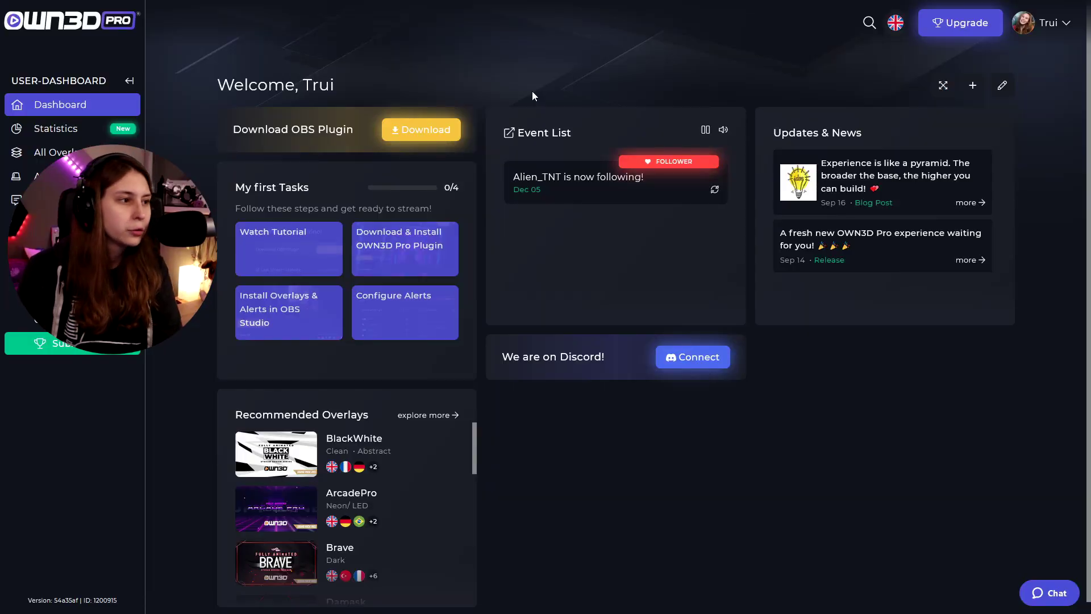
Download and install the OWN3D for OBS Studio plugin 1.4.7.0.
click(392, 132)
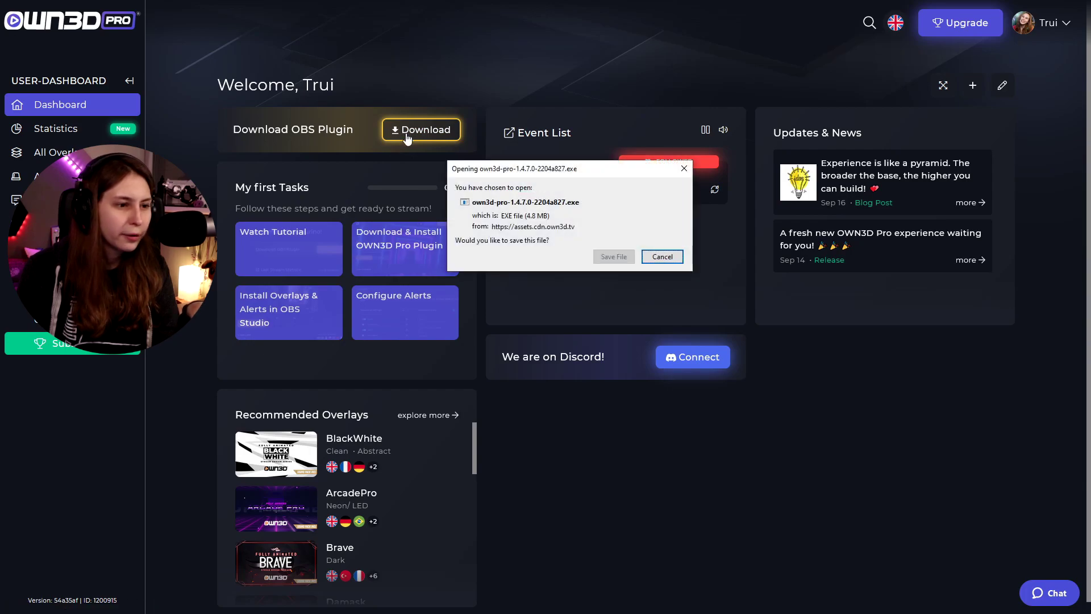
click(615, 258)
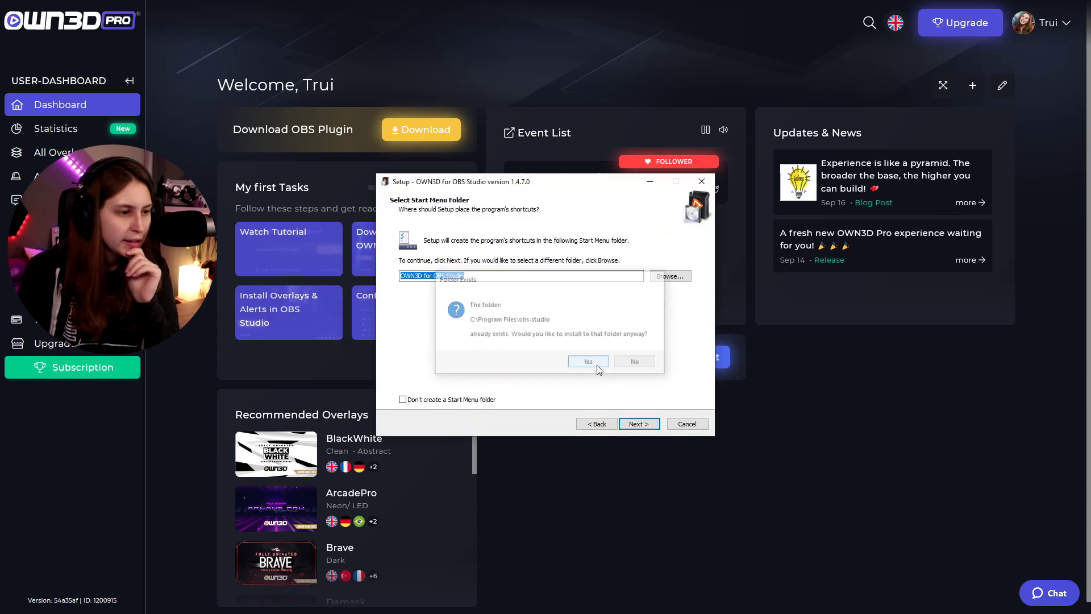
click(597, 365)
click(642, 425)
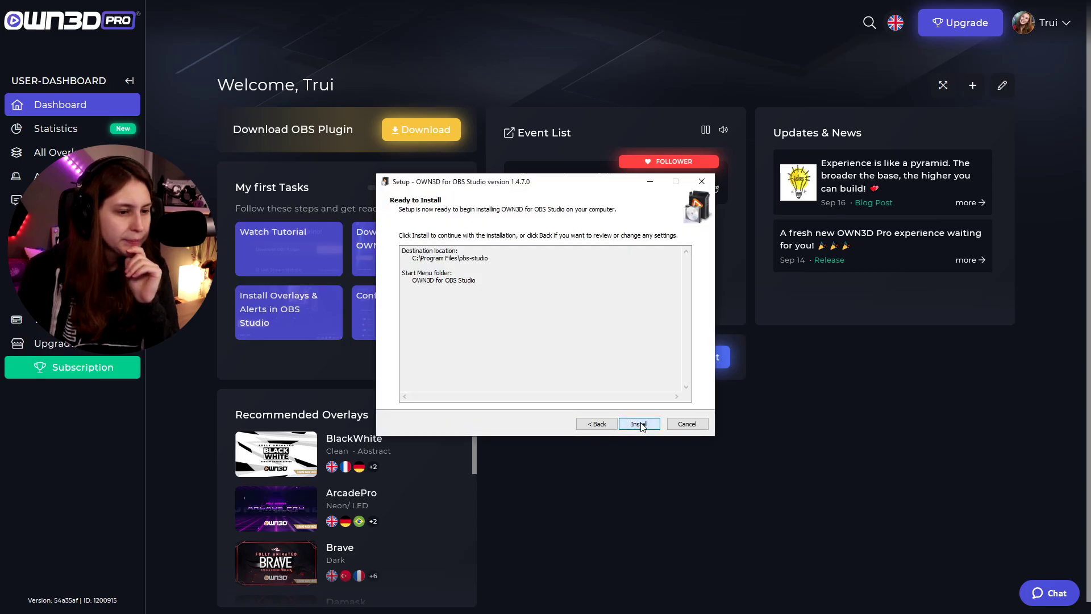
click(638, 424)
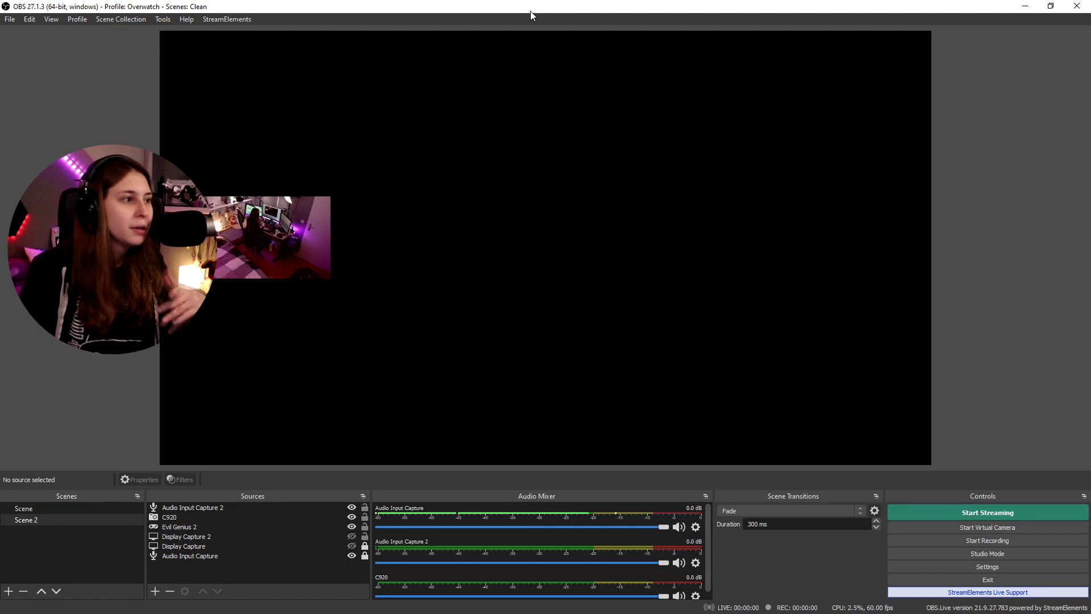
Log in to OWN3D Pro from the Tools menu and install the free Easy overlay.
click(163, 19)
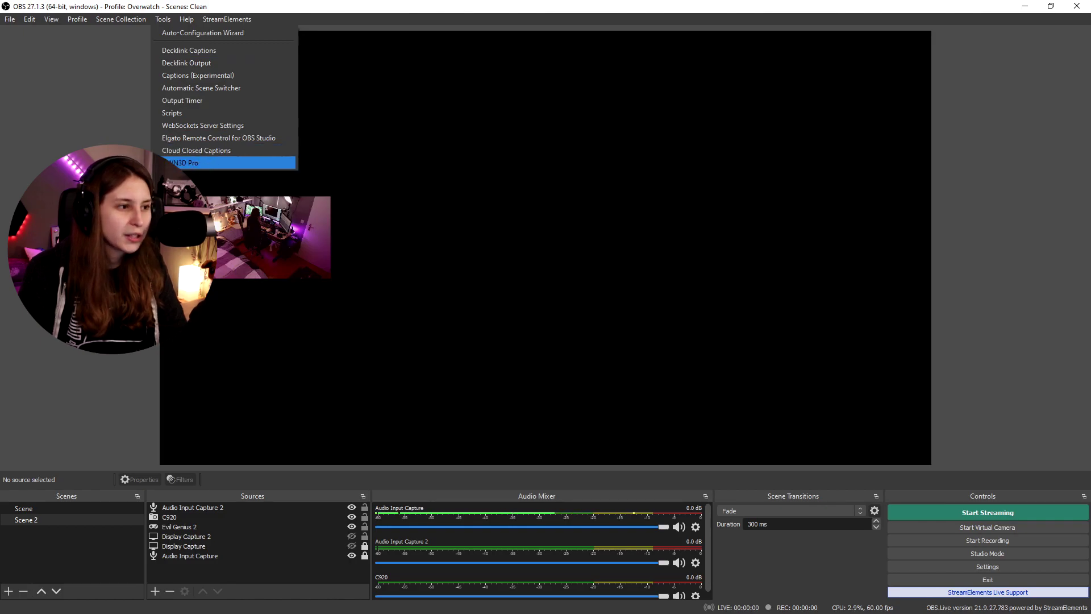
click(187, 162)
drag(460, 91, 563, 59)
click(463, 326)
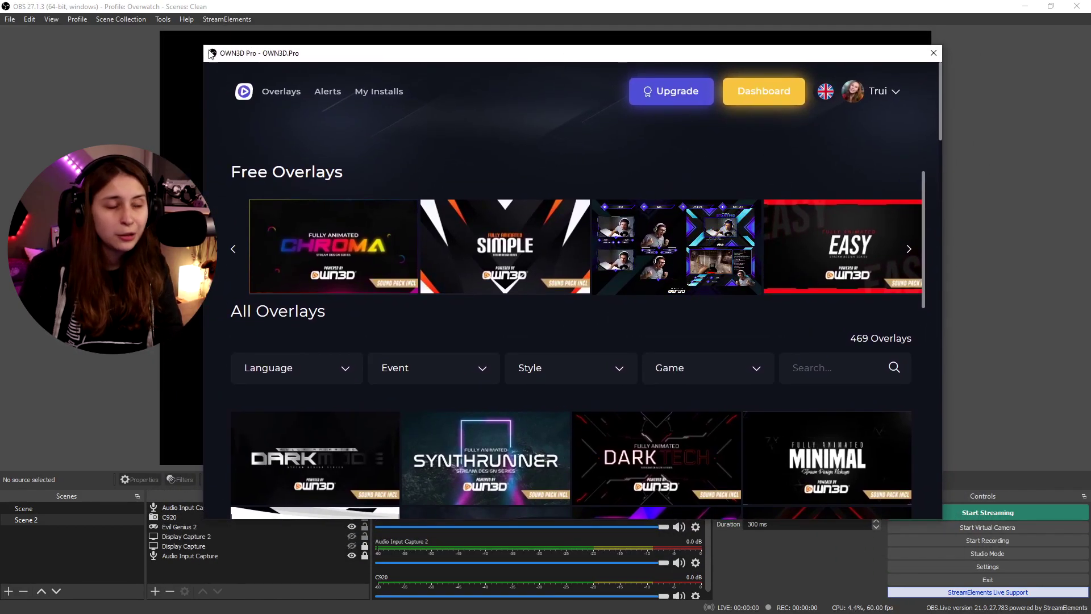
drag(534, 61, 533, 52)
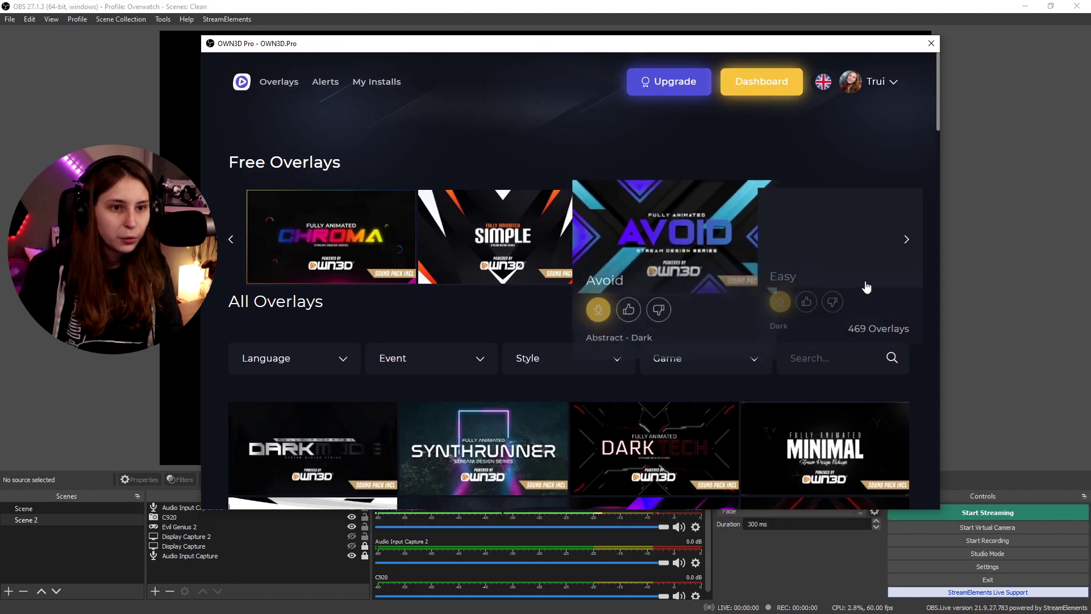
click(821, 229)
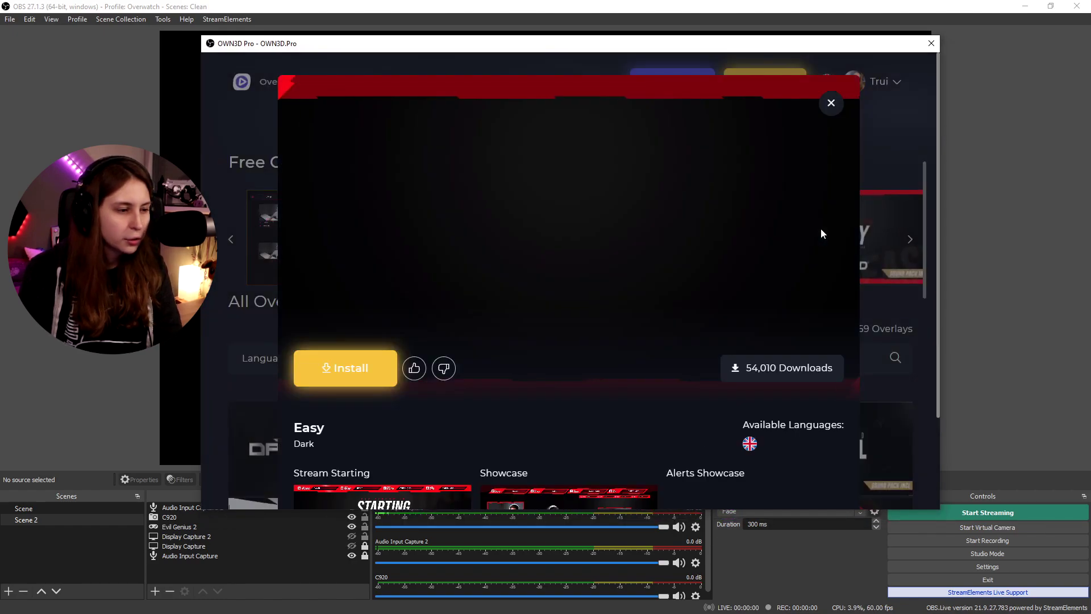
click(365, 374)
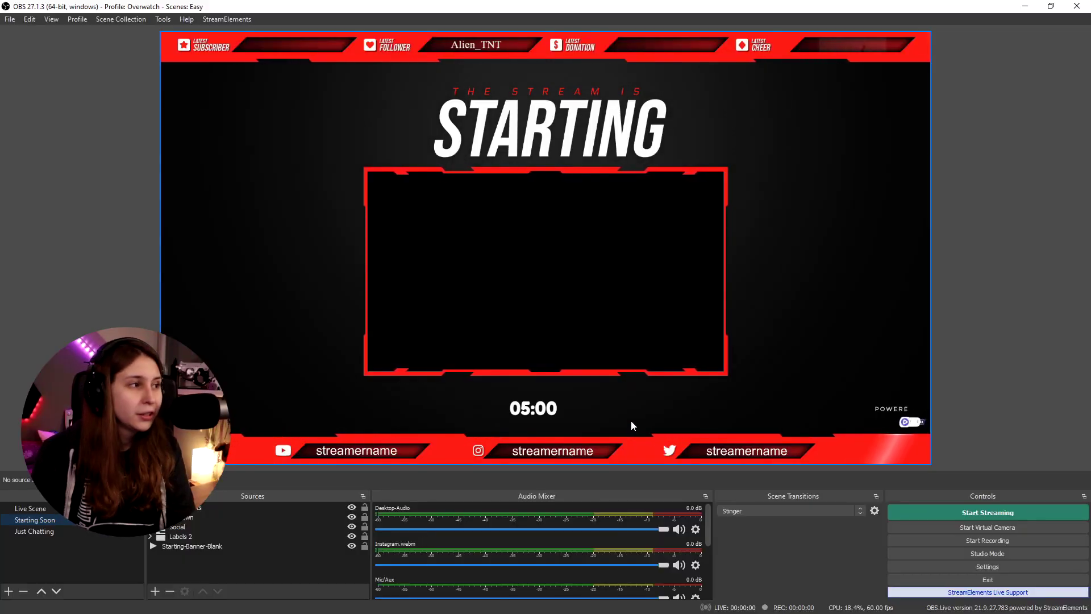
Load the Easy scene collection and show its Just Chatting scene instead of Live Scene.
click(119, 20)
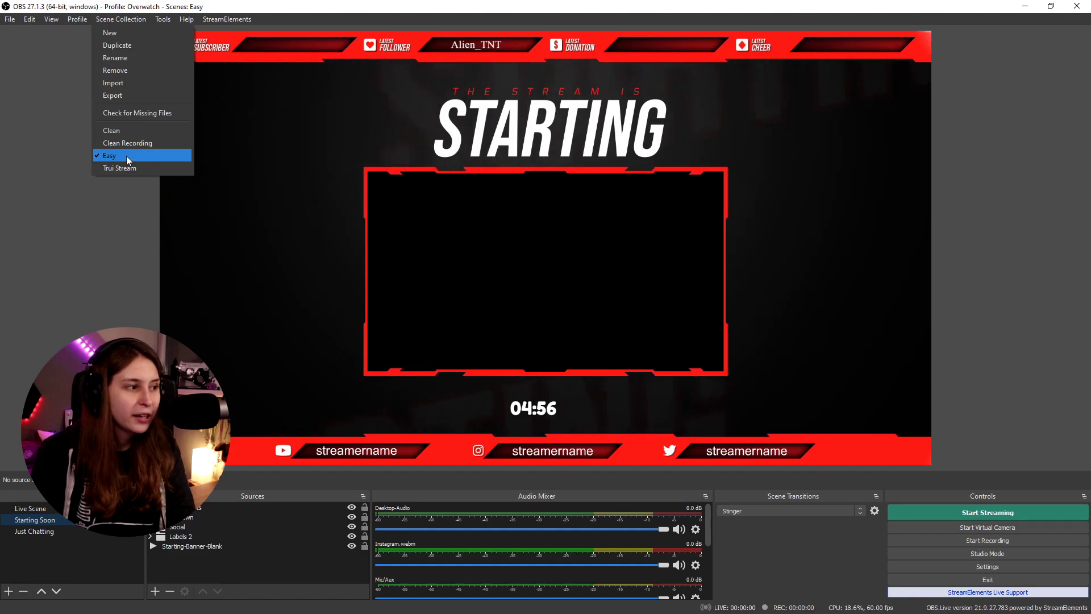
click(141, 168)
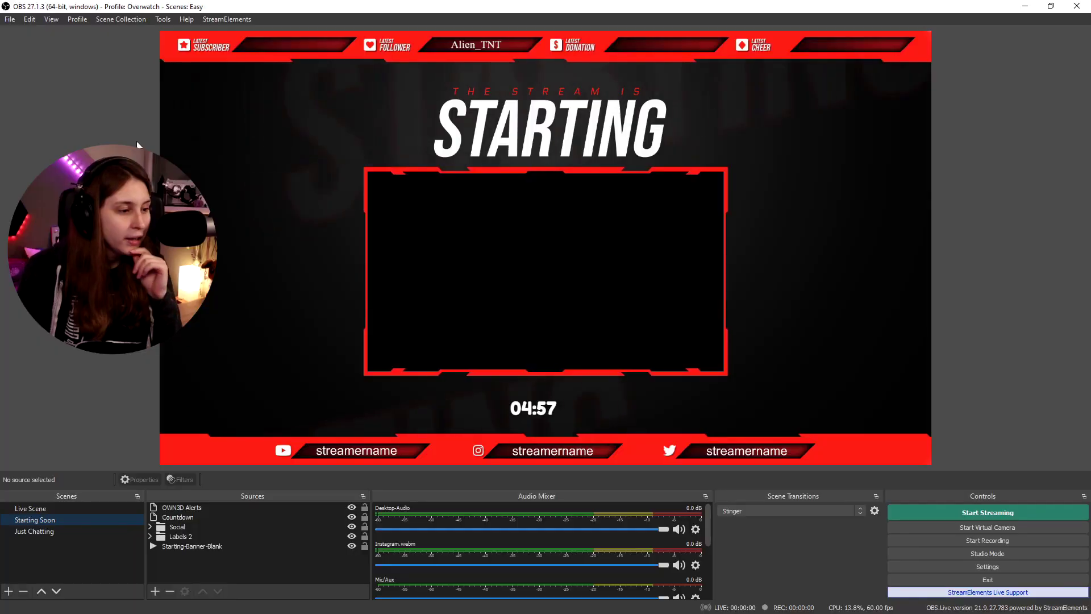
click(77, 513)
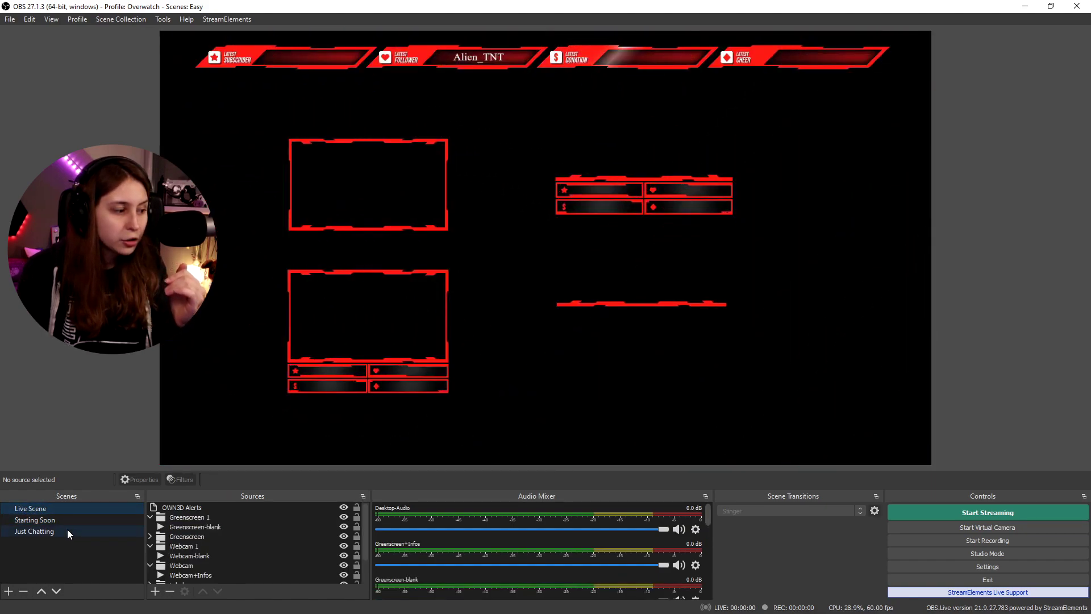
click(67, 531)
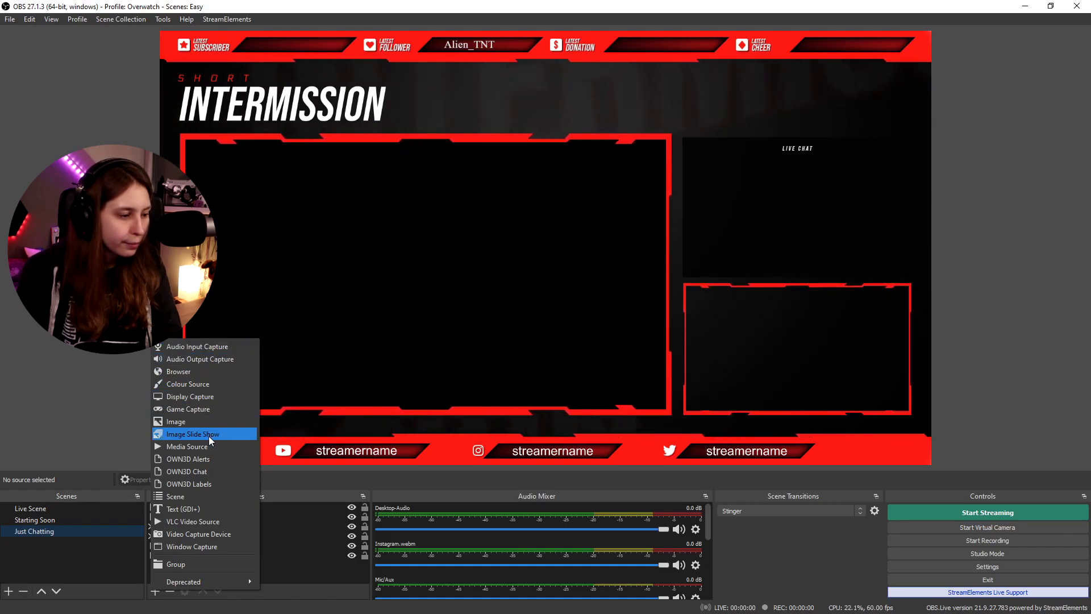
Add a Video Capture Device named C920 at the bottom of the sources, fitted into the large frame.
click(185, 537)
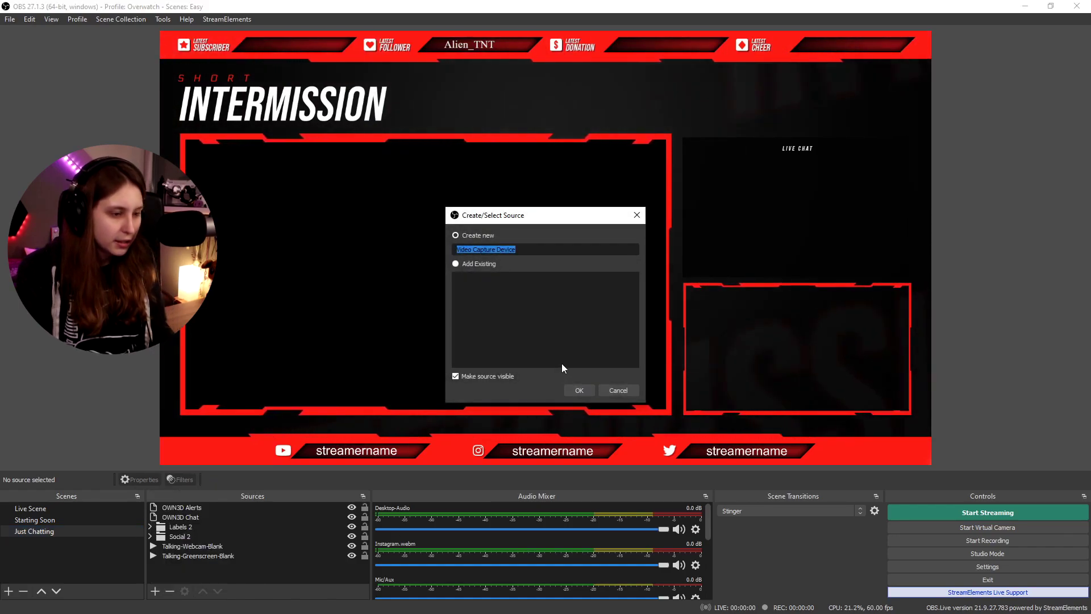
text(C920)
key(Return)
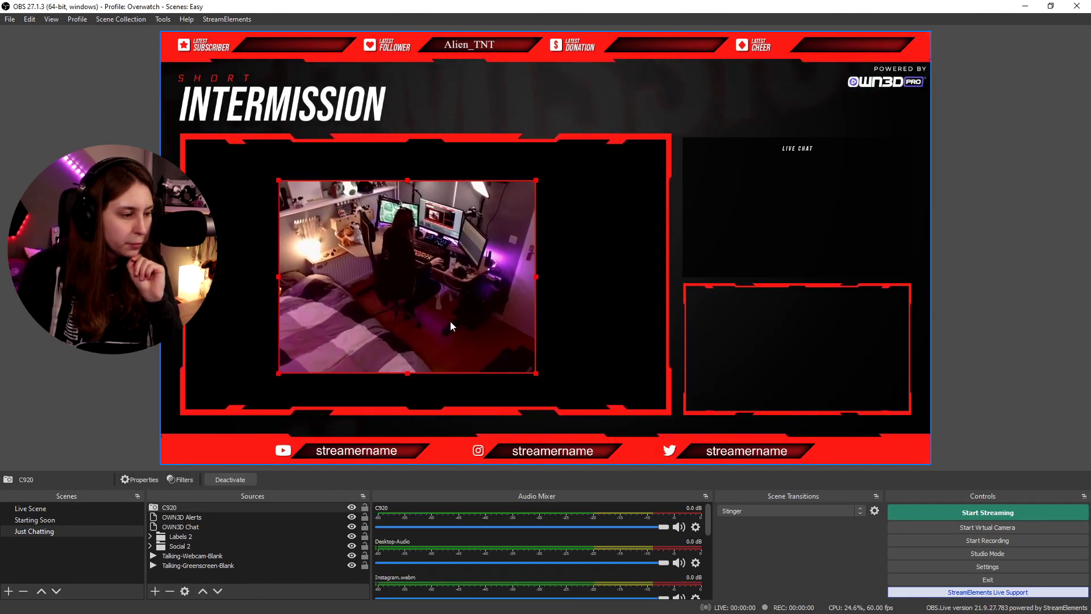
drag(228, 507, 239, 551)
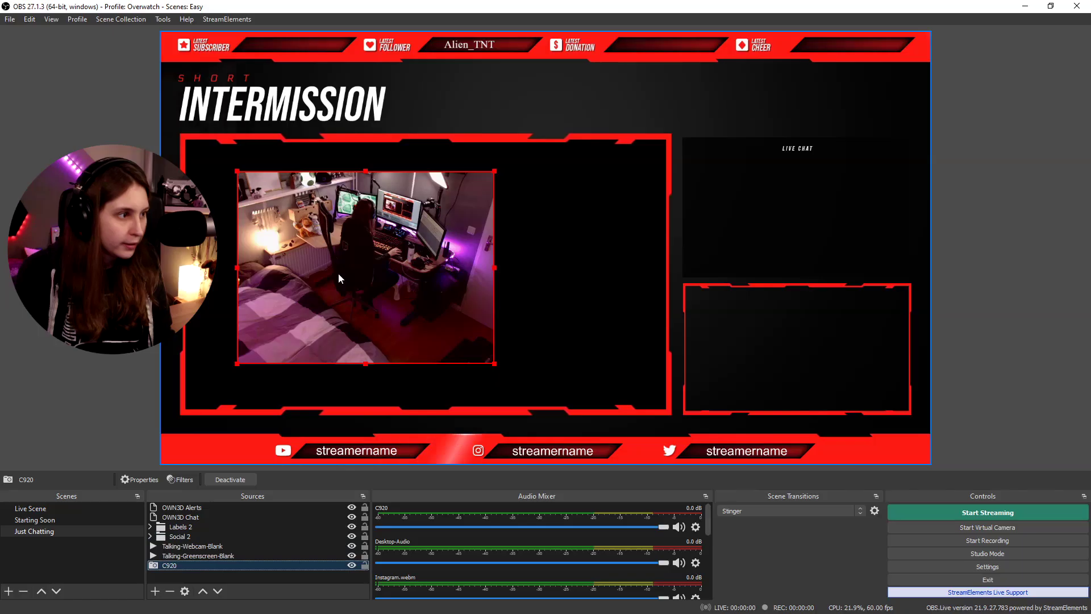
drag(339, 273, 574, 120)
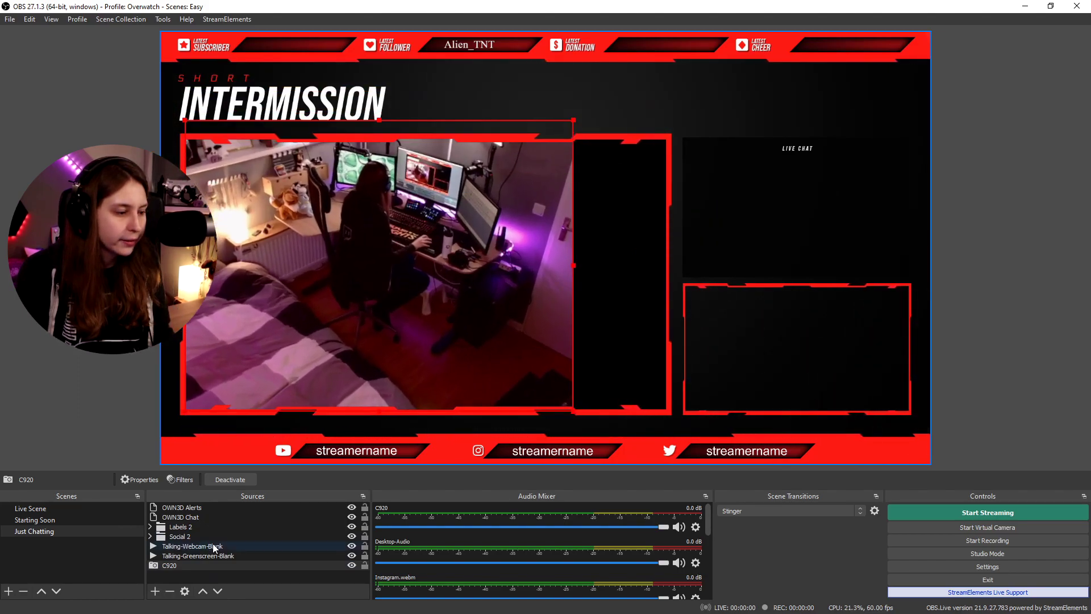
Set the C920 webcam's Resolution/FPS Type to Custom.
right_click(224, 567)
click(269, 559)
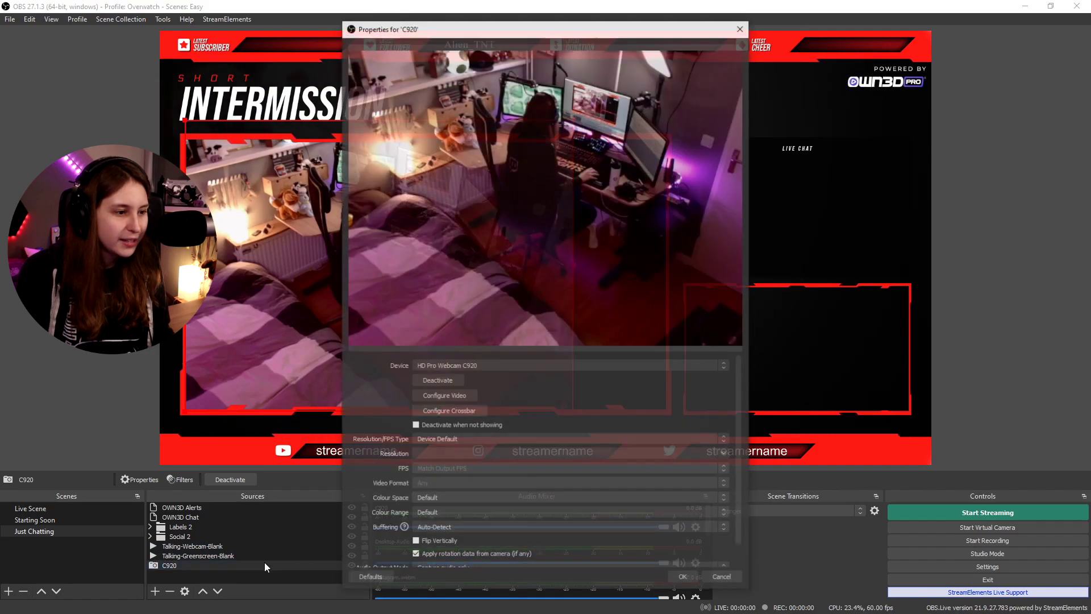
click(461, 440)
click(453, 455)
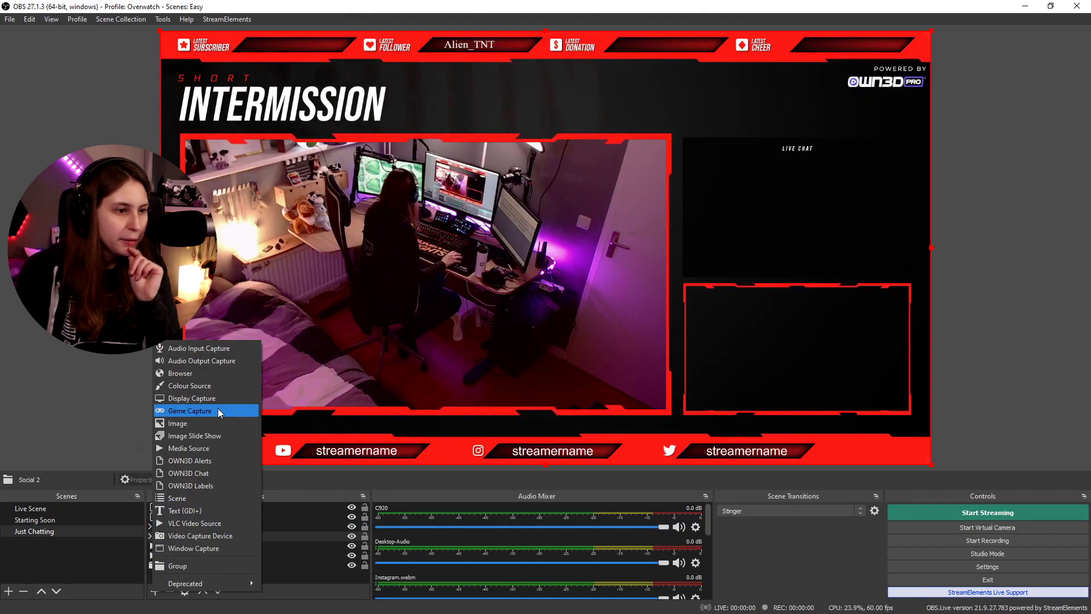
Add a Game Capture of the Evil Genius 2 window, sized into the bottom-right frame.
click(217, 408)
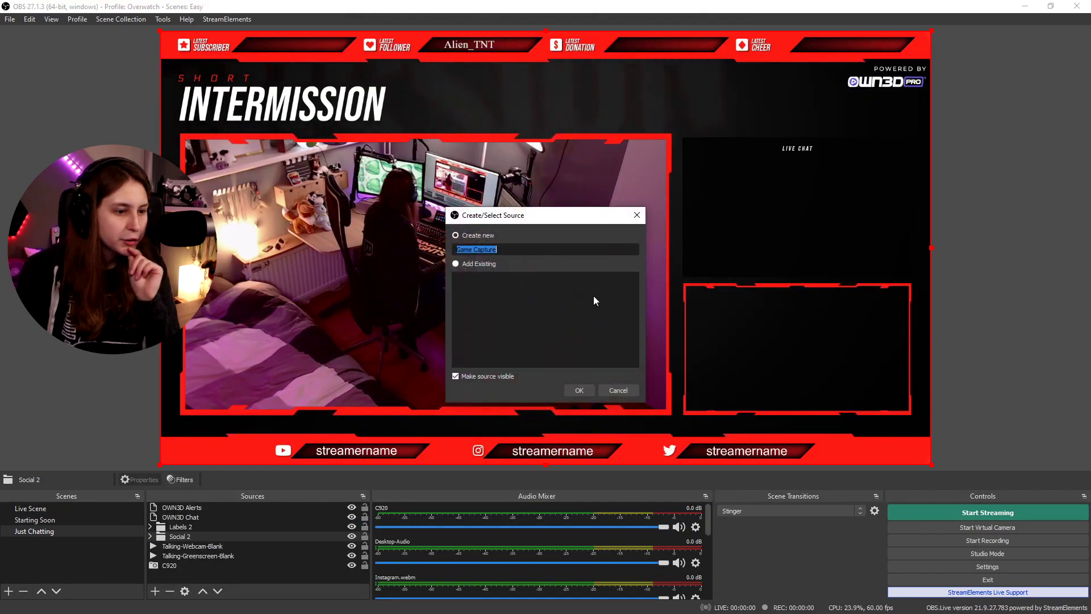
click(591, 396)
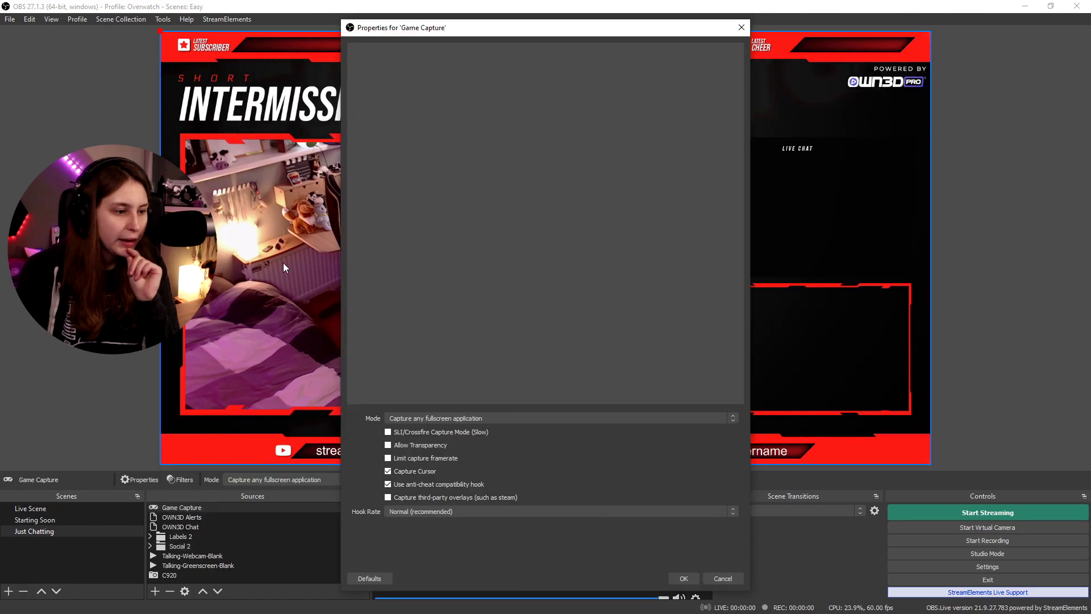
click(650, 418)
click(493, 428)
click(509, 481)
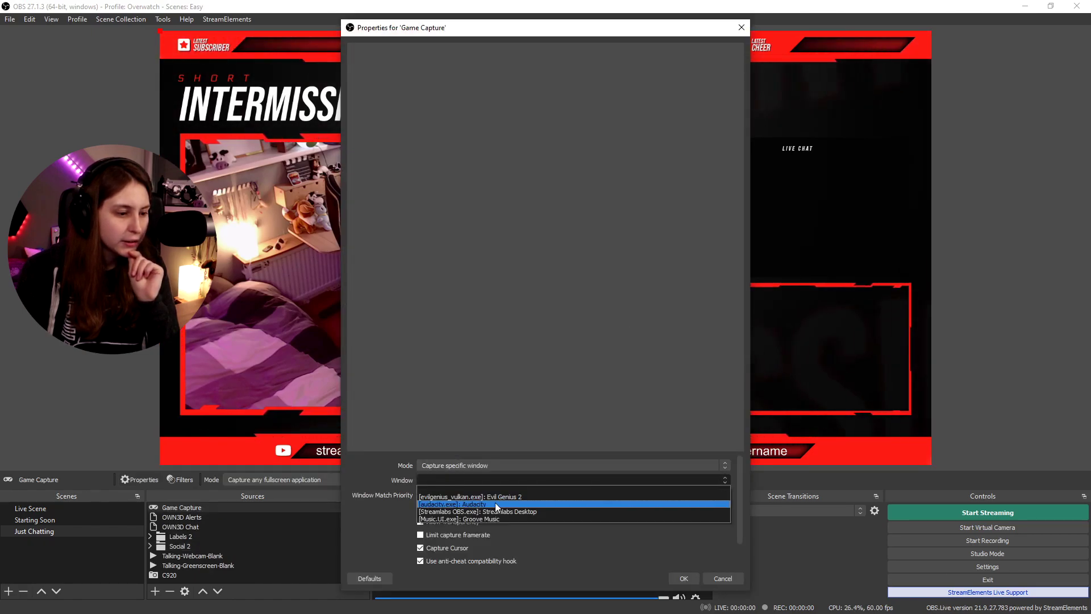
click(515, 497)
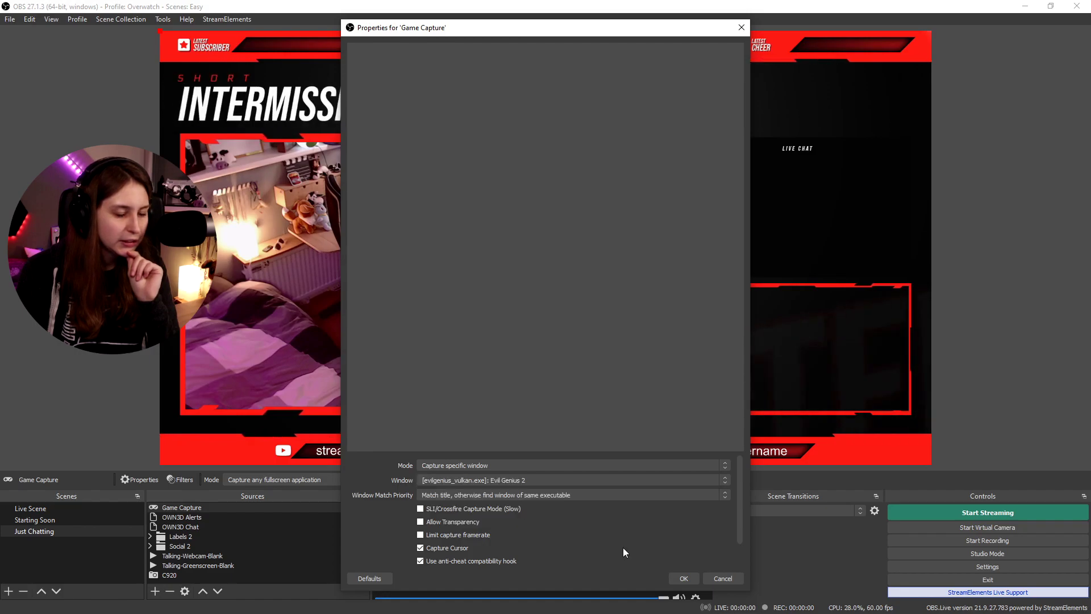
click(683, 579)
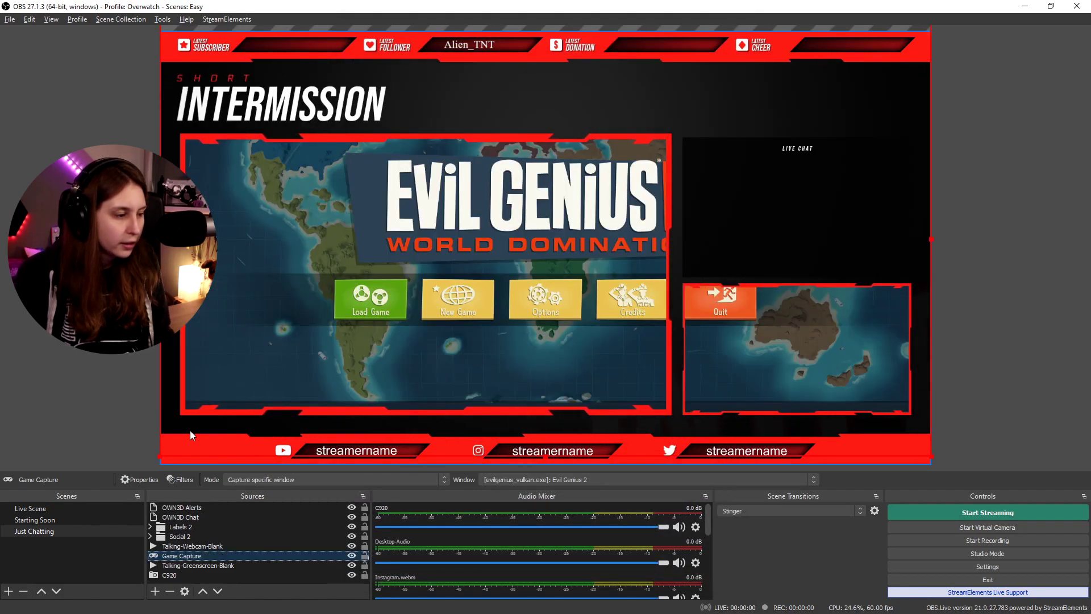
drag(158, 455, 681, 200)
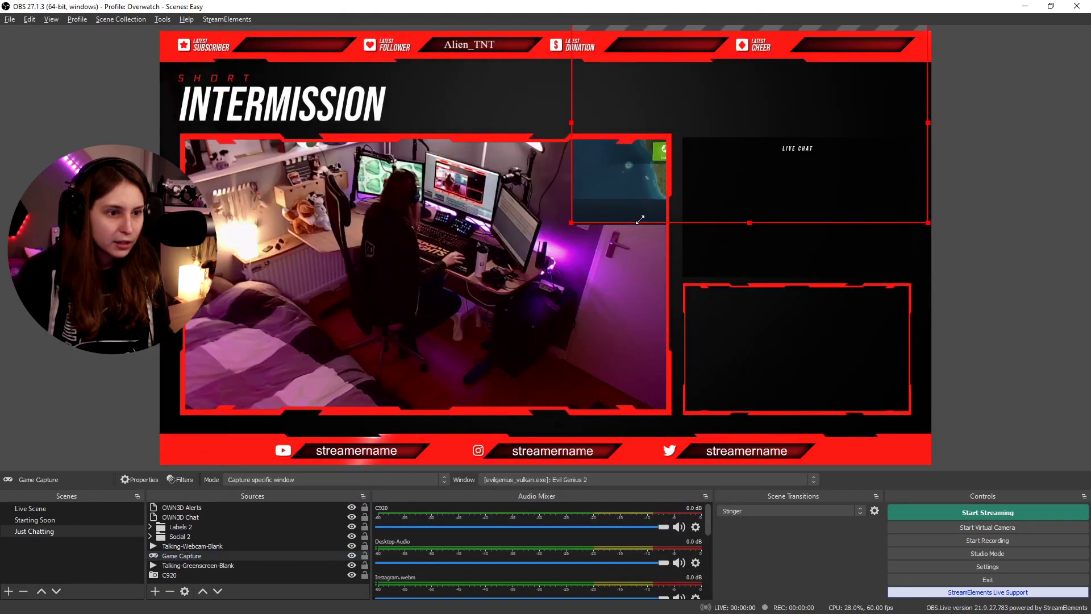
drag(805, 129, 798, 350)
Lock every source in the Just Chatting scene, including Game Capture, C920, Chat and Alerts.
click(364, 556)
click(365, 565)
click(364, 574)
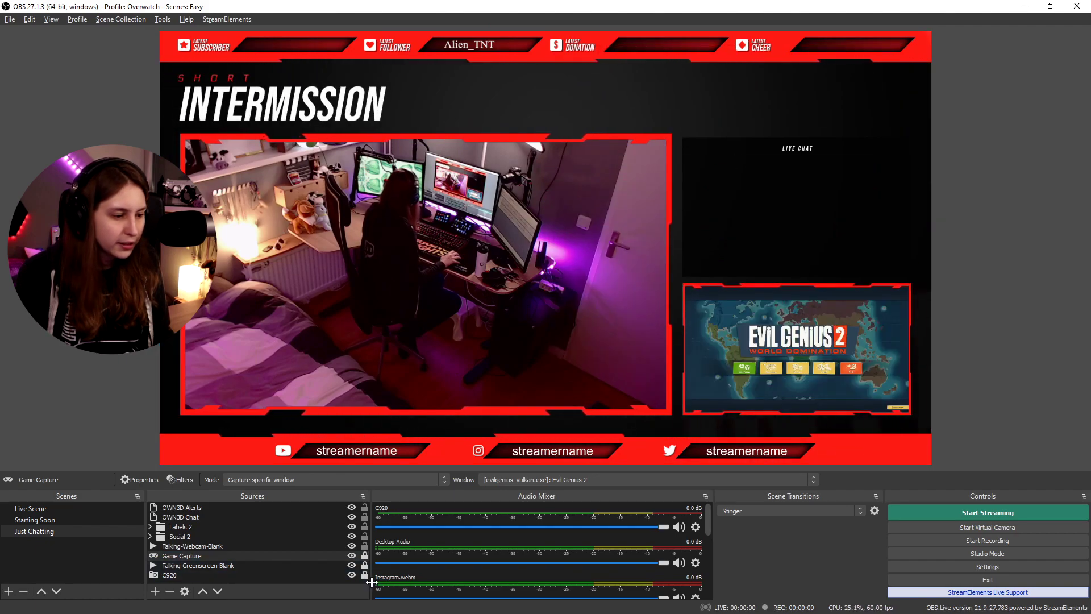
click(364, 536)
click(364, 526)
click(365, 517)
click(365, 507)
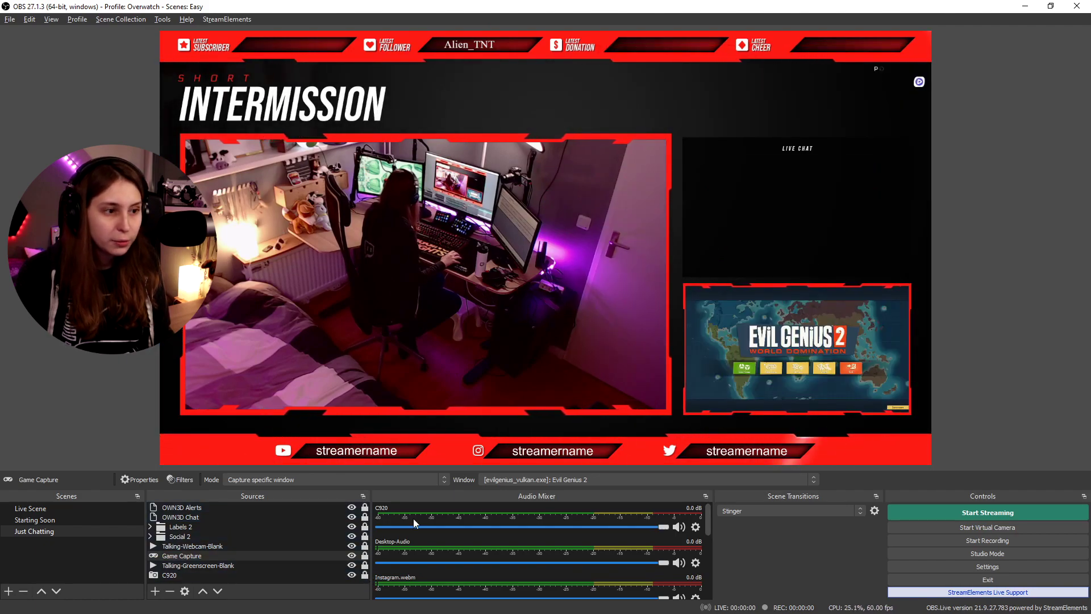
drag(543, 206, 634, 194)
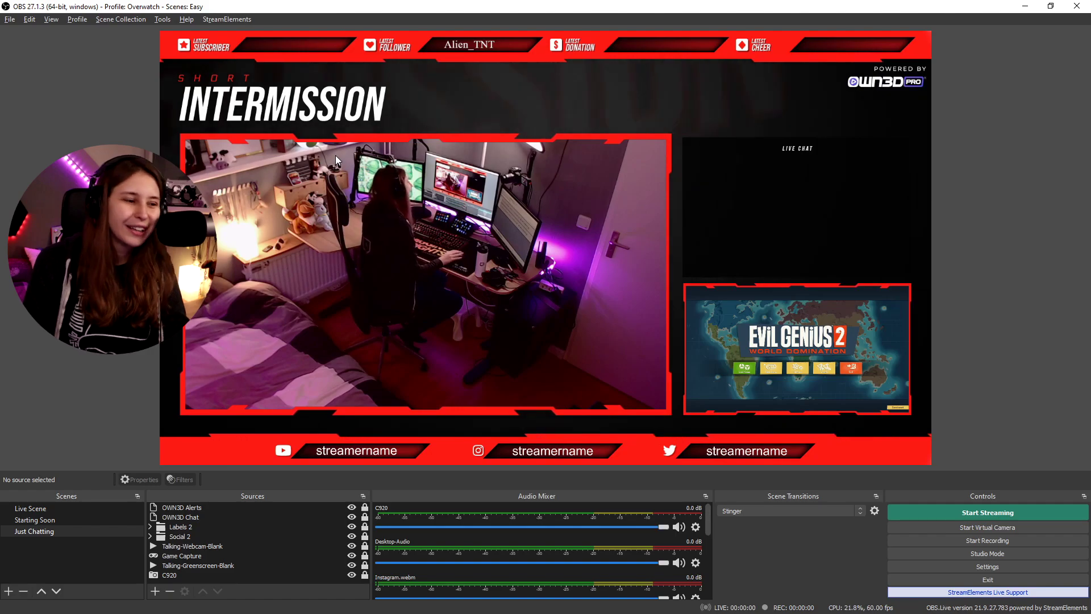
In Live Scene, move both webcam frames left, the info bars right, and the bottom bar up.
click(63, 520)
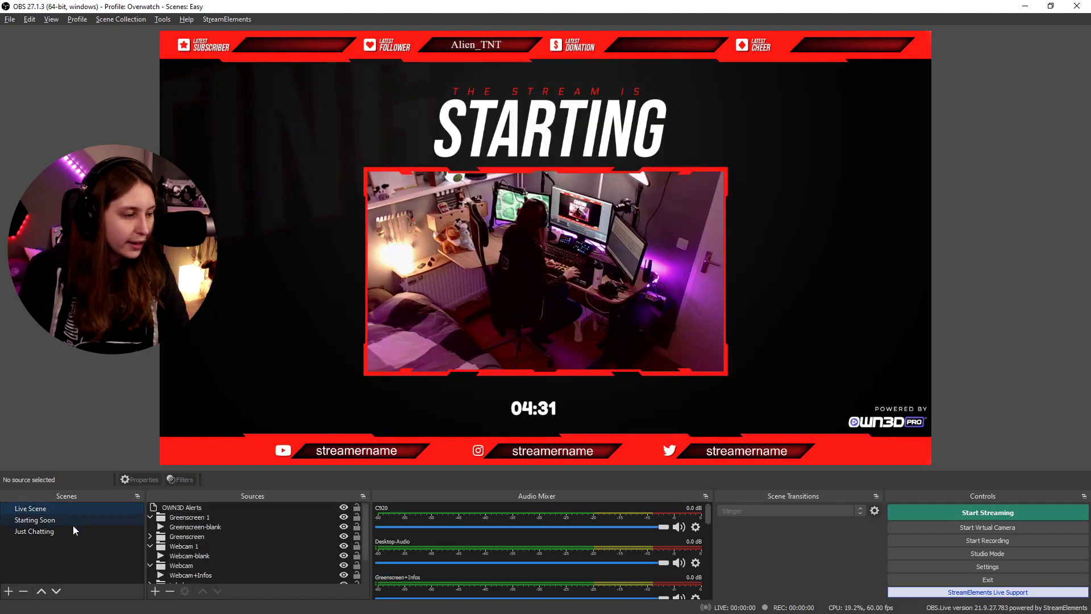
click(34, 508)
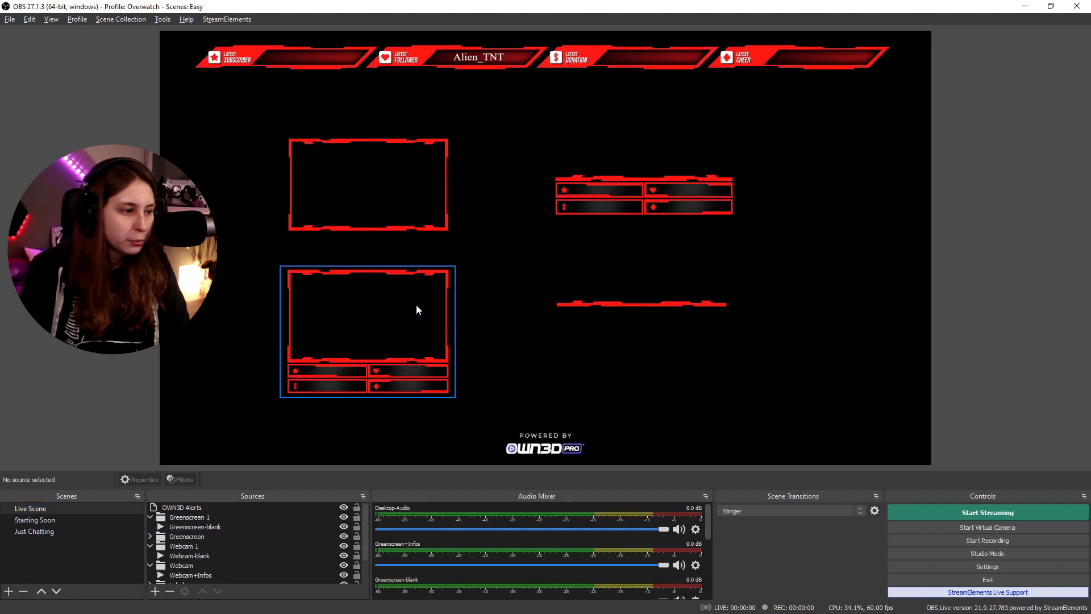
drag(417, 310, 331, 346)
drag(401, 160, 317, 149)
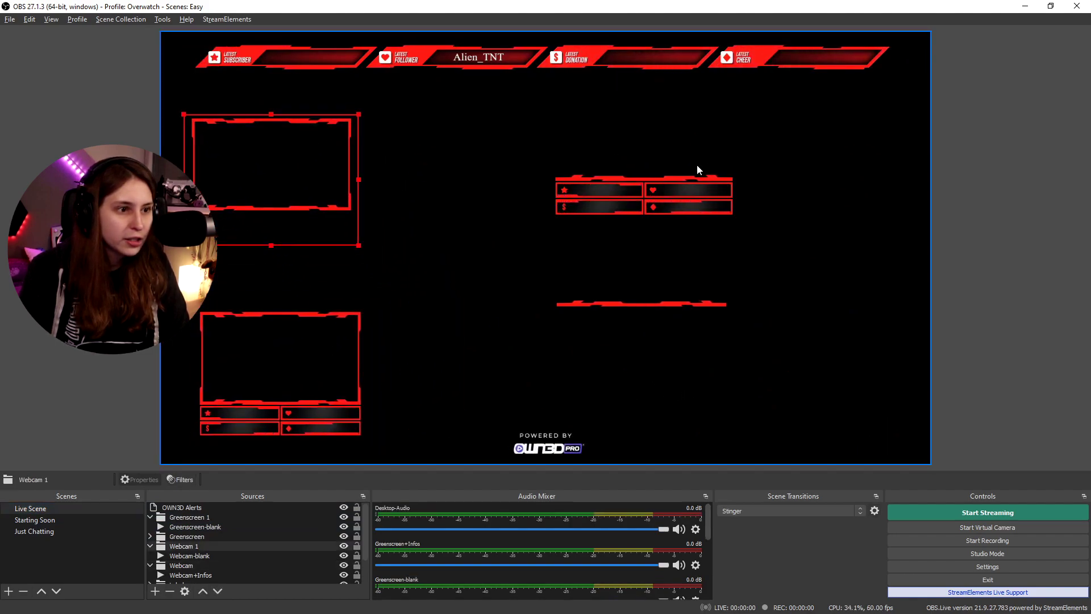
drag(697, 171, 718, 171)
drag(607, 316, 665, 272)
Fine-tune the upper and lower webcam frame positions along the left side.
click(301, 190)
drag(297, 209, 280, 259)
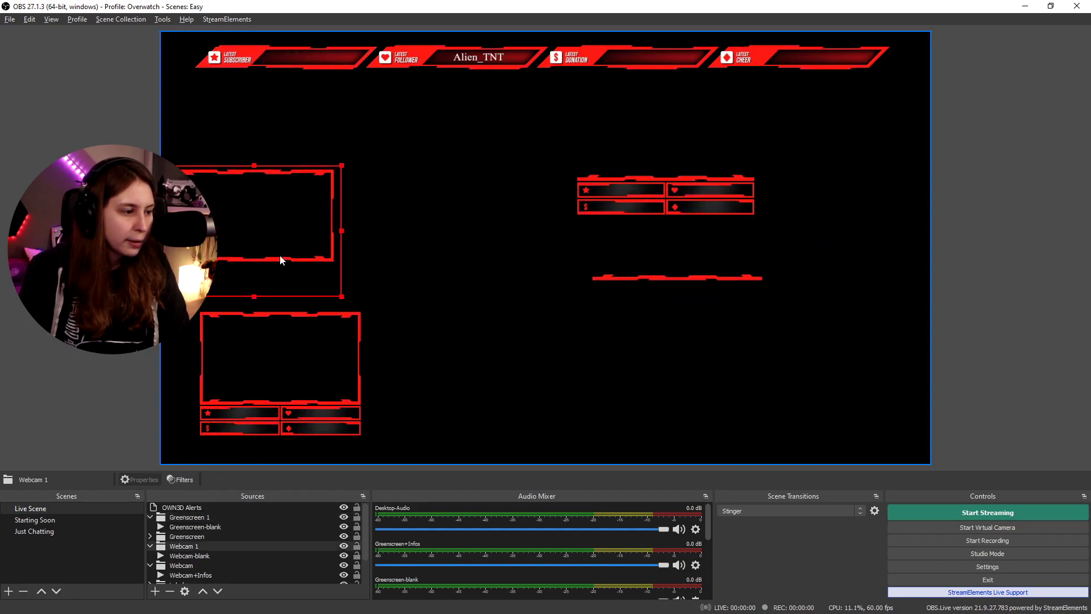
click(309, 370)
drag(309, 370, 316, 377)
click(255, 239)
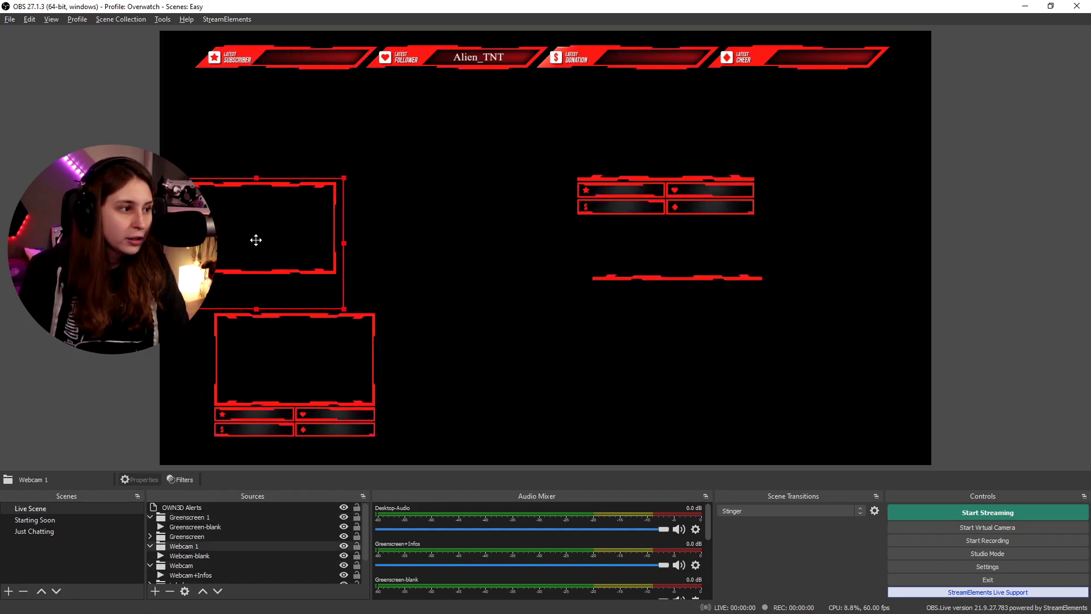
drag(256, 239, 273, 222)
click(351, 566)
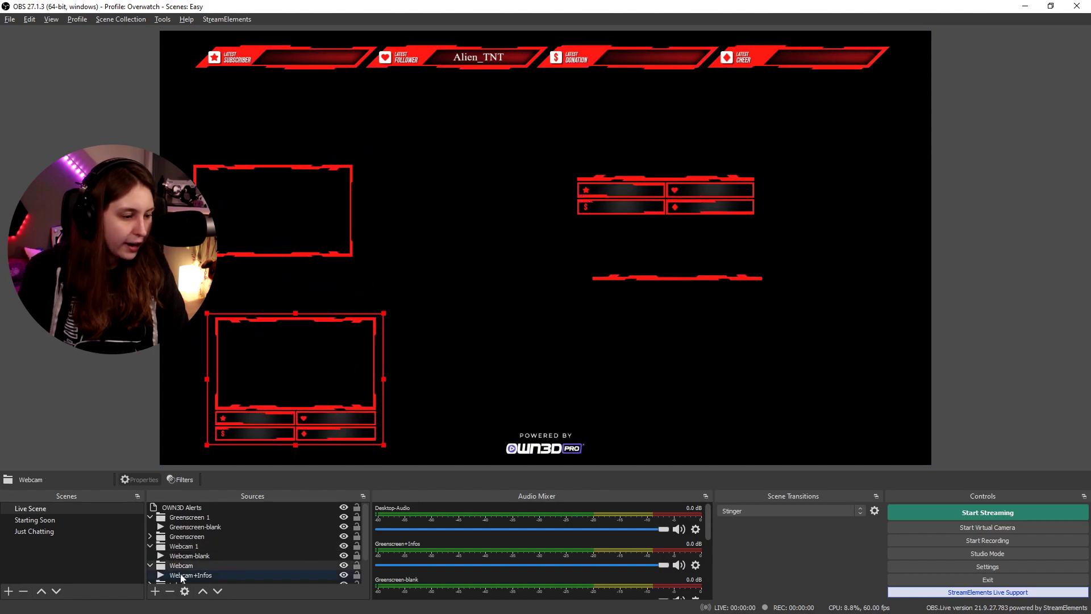